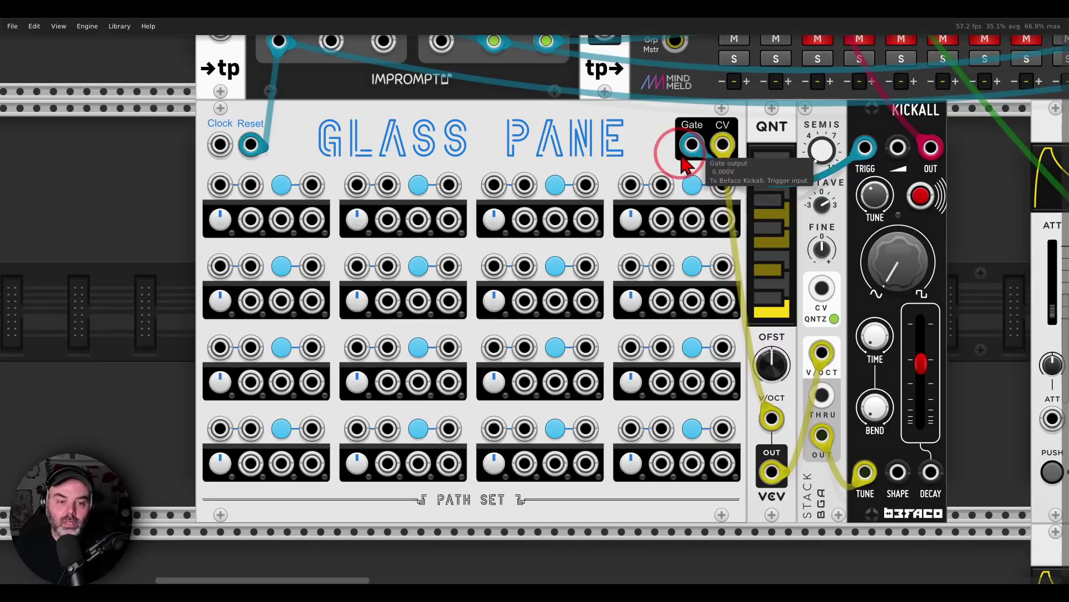
mouse_move(693, 145)
left_mouse_down()
mouse_move(564, 147)
mouse_move(245, 197)
mouse_move(159, 382)
mouse_move(430, 568)
mouse_move(739, 494)
mouse_move(795, 277)
mouse_move(650, 153)
mouse_move(513, 148)
left_mouse_up()
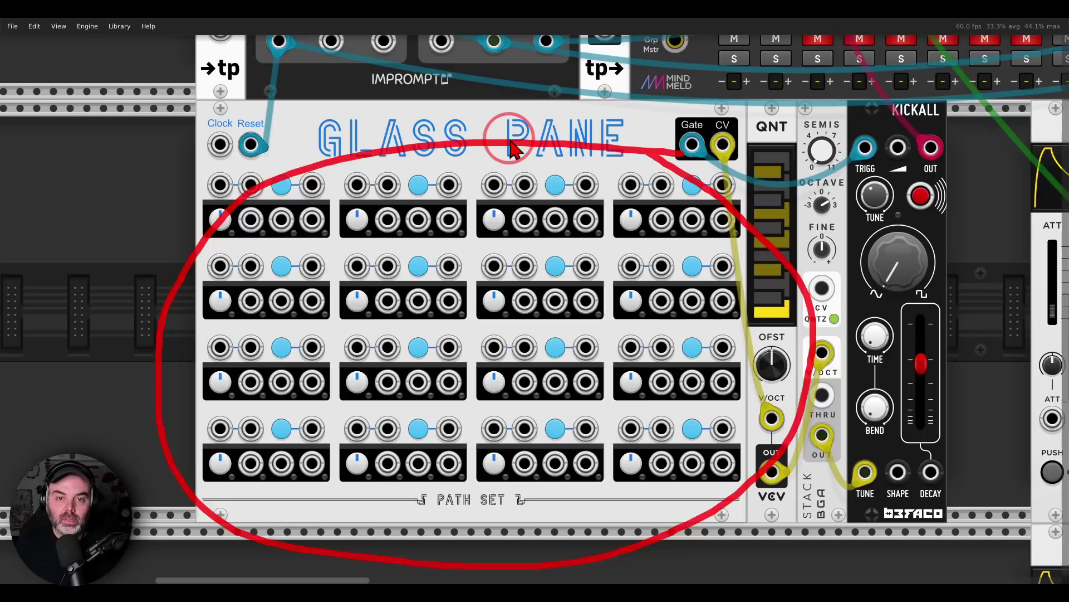
key("Escape")
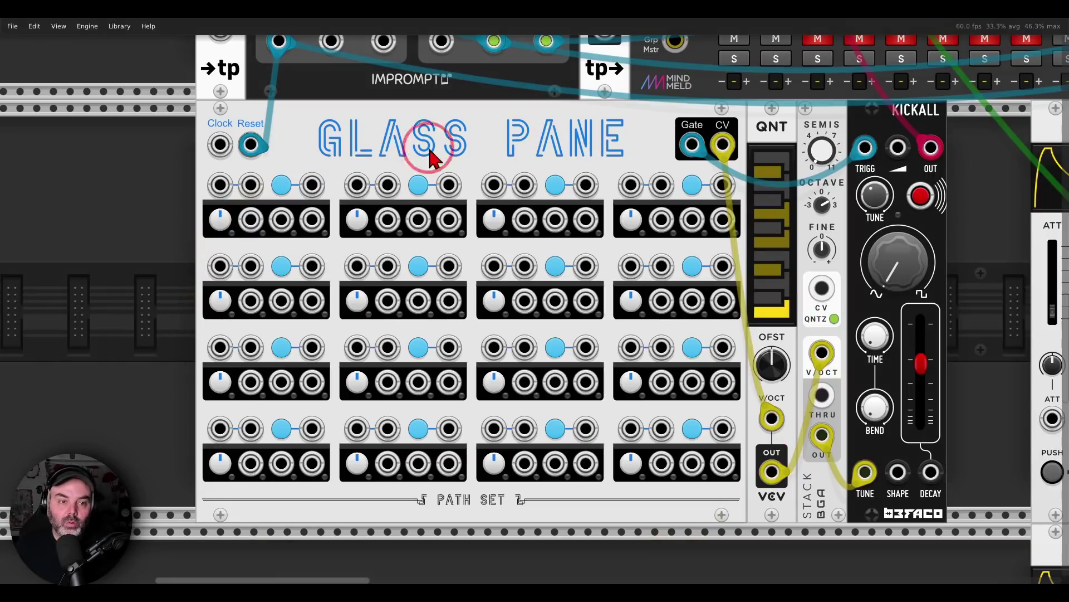
mouse_move(257, 166)
left_mouse_down()
mouse_move(218, 168)
mouse_move(203, 177)
mouse_move(200, 199)
mouse_move(264, 213)
mouse_move(279, 189)
mouse_move(259, 170)
left_mouse_up()
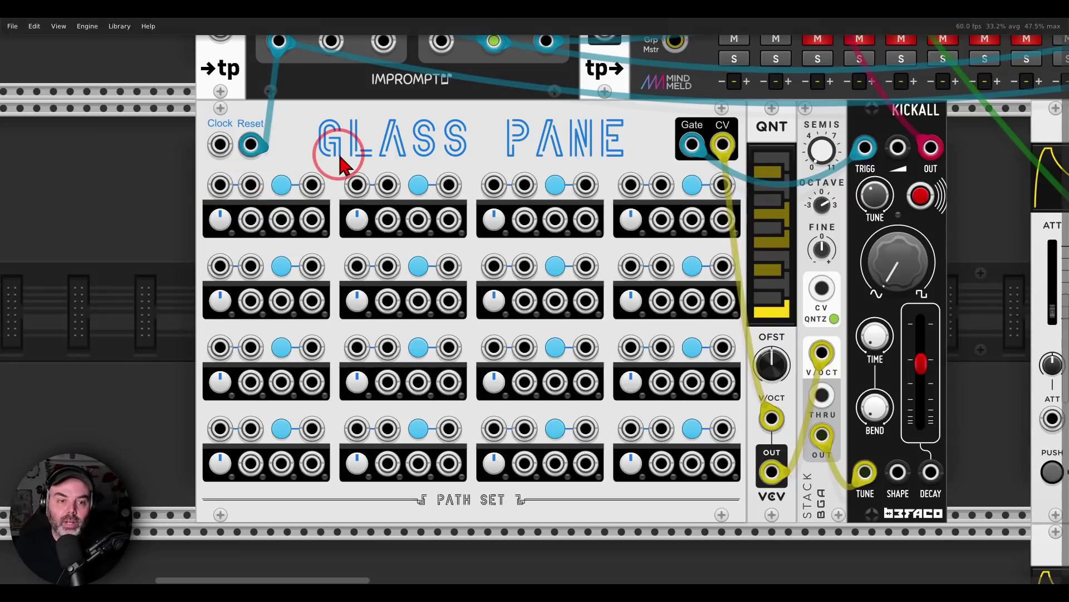
mouse_move(323, 202)
left_mouse_down()
mouse_move(247, 207)
mouse_move(241, 231)
mouse_move(319, 240)
mouse_move(322, 213)
left_mouse_up()
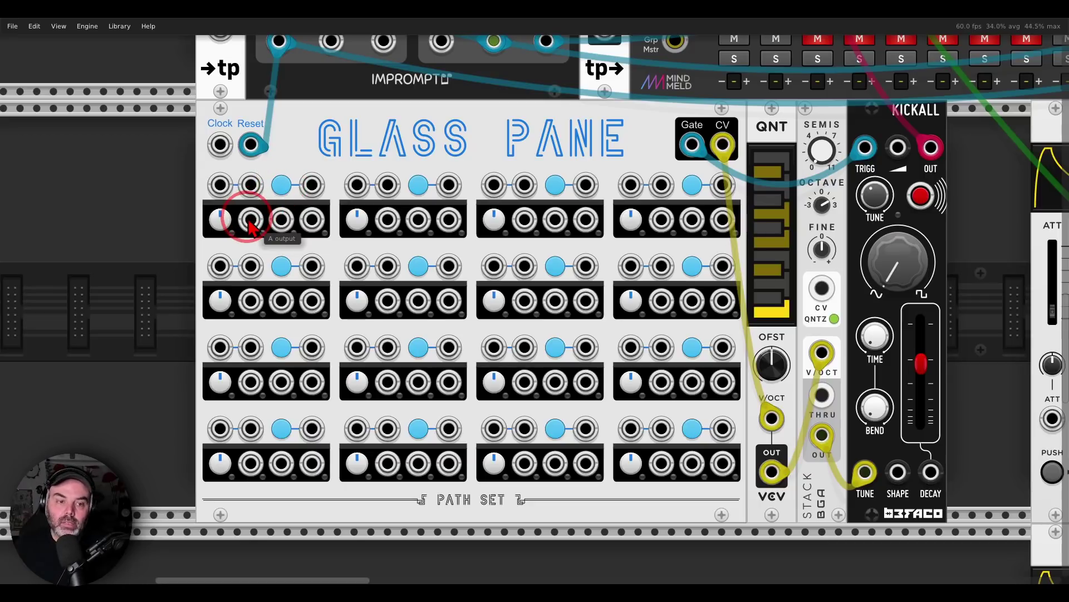
mouse_move(248, 221)
left_mouse_down()
mouse_move(280, 222)
mouse_move(288, 238)
mouse_move(306, 228)
mouse_move(323, 249)
left_mouse_up()
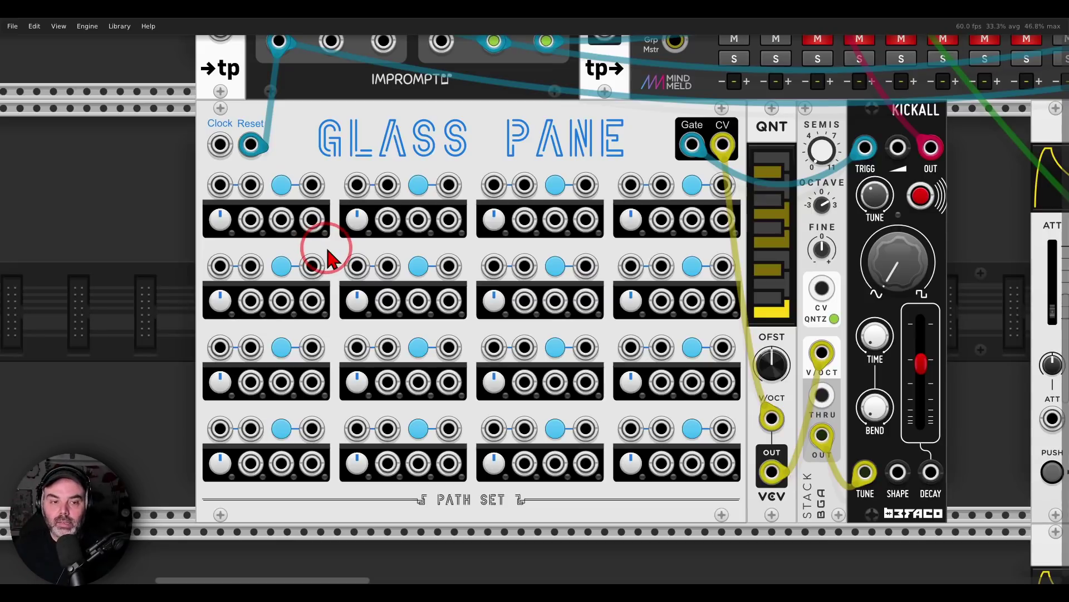
mouse_move(237, 203)
left_mouse_down()
mouse_move(177, 222)
mouse_move(240, 214)
left_mouse_up()
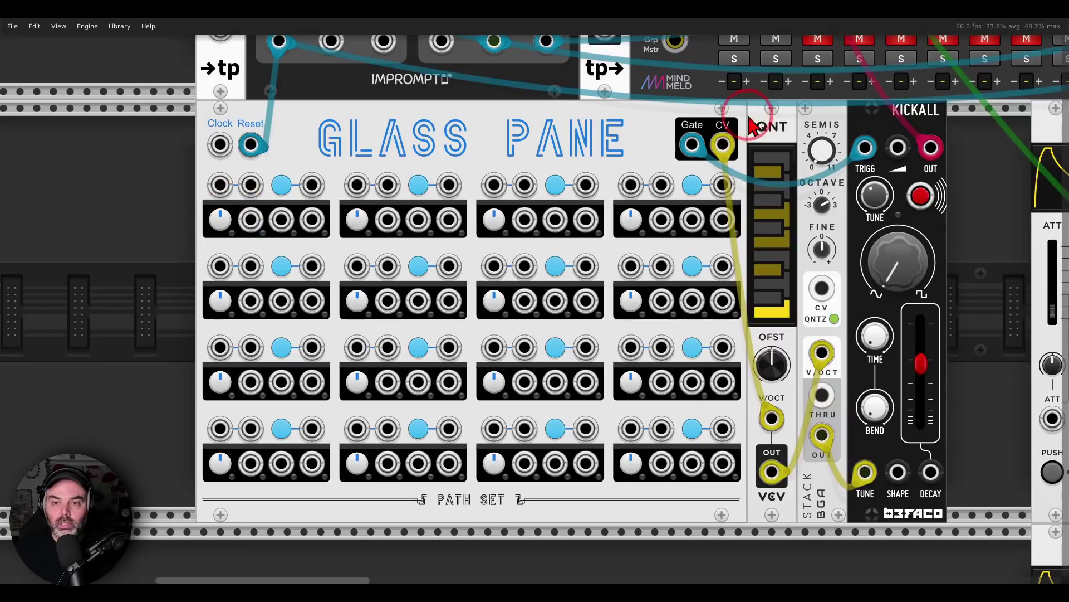
mouse_move(741, 116)
left_mouse_down()
mouse_move(650, 168)
mouse_move(755, 137)
mouse_move(750, 123)
mouse_move(809, 127)
left_mouse_up()
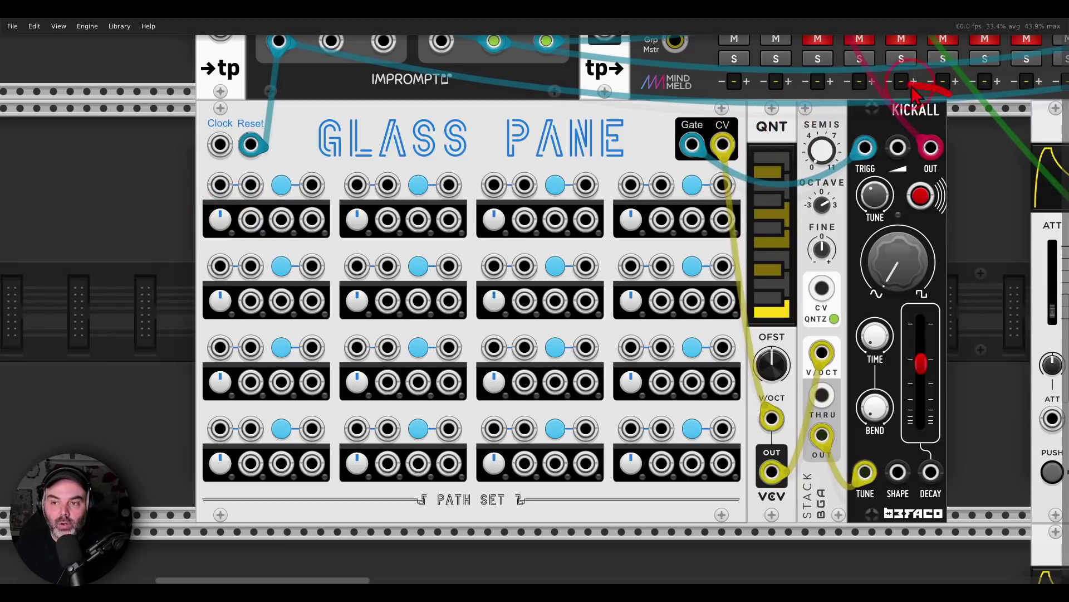
mouse_move(912, 87)
left_mouse_down()
mouse_move(833, 165)
mouse_move(965, 154)
left_mouse_up()
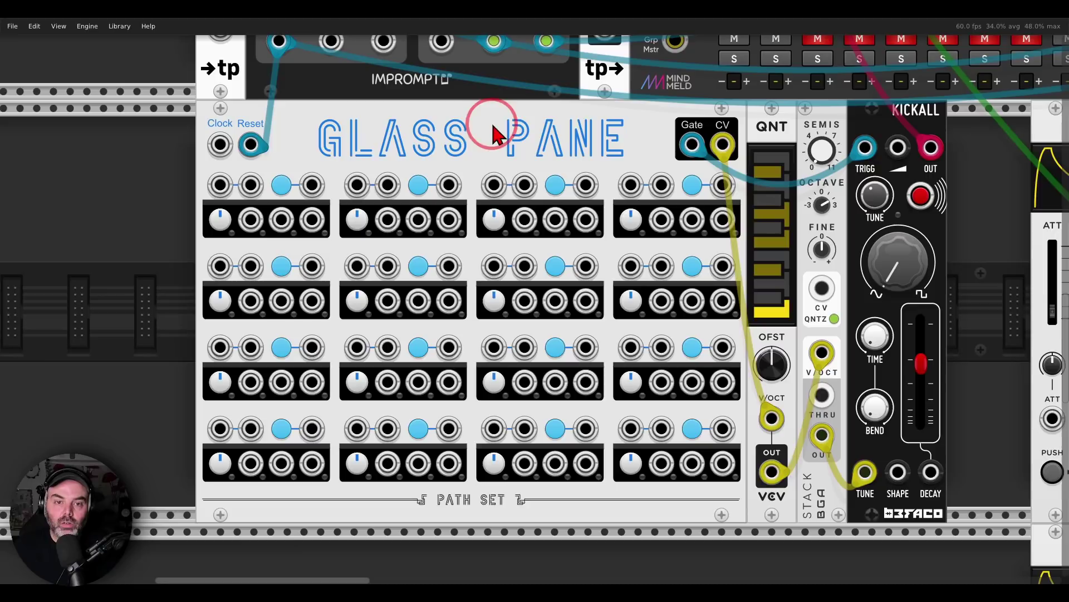
Review the voltage Range options of the Glass Pane module, leaving the setting as it is.
right_click(477, 135)
mouse_move(527, 294)
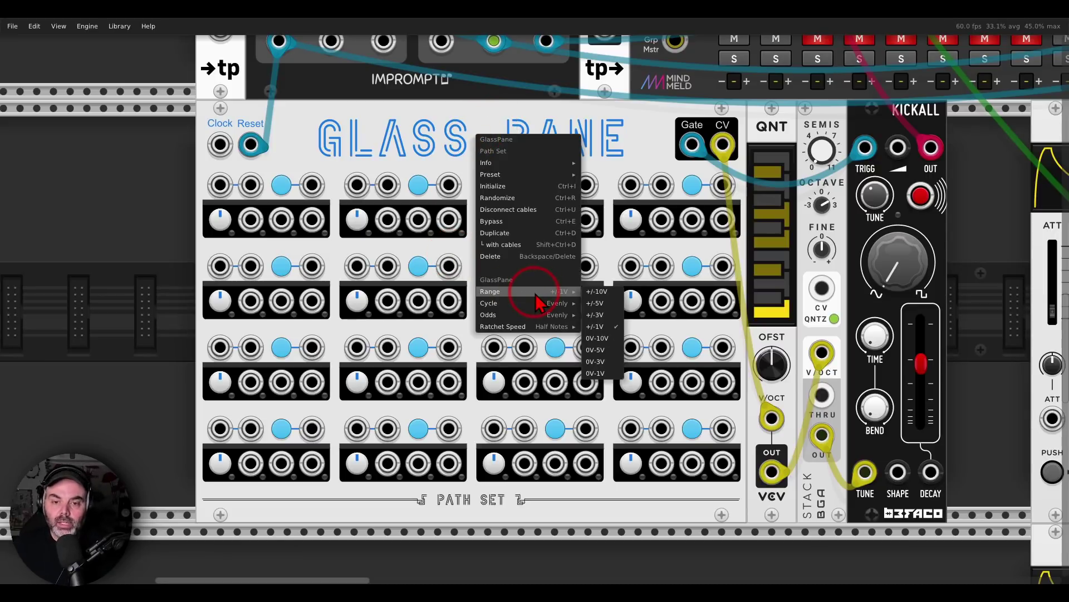
left_click(406, 146)
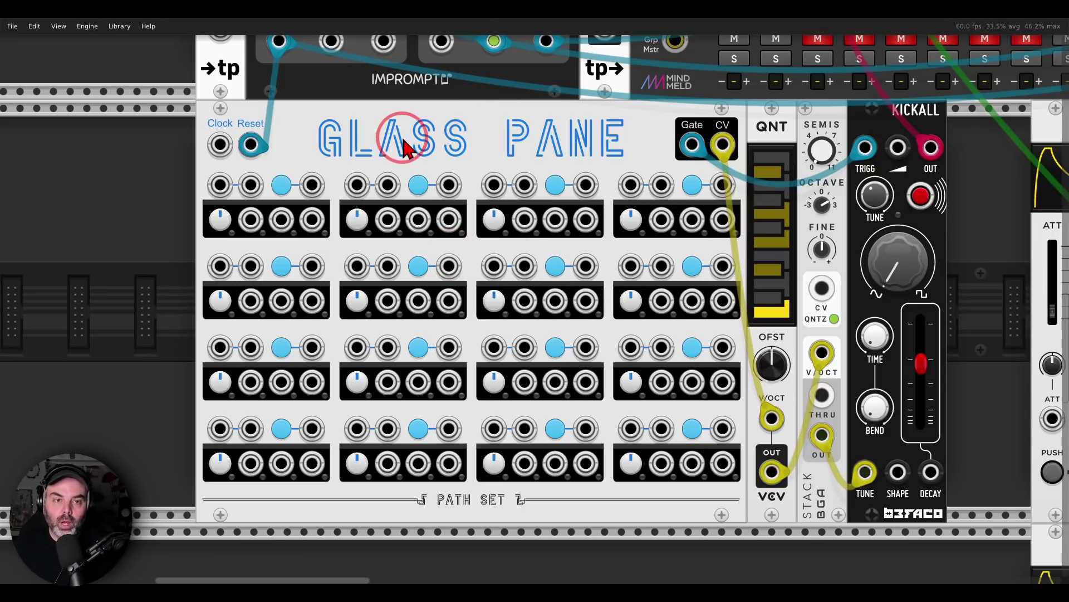
Patch the Clock 1 output into Glass Pane's Clock input and chain the first column's four stages from A output to X input.
left_click_drag(220, 146, 442, 41)
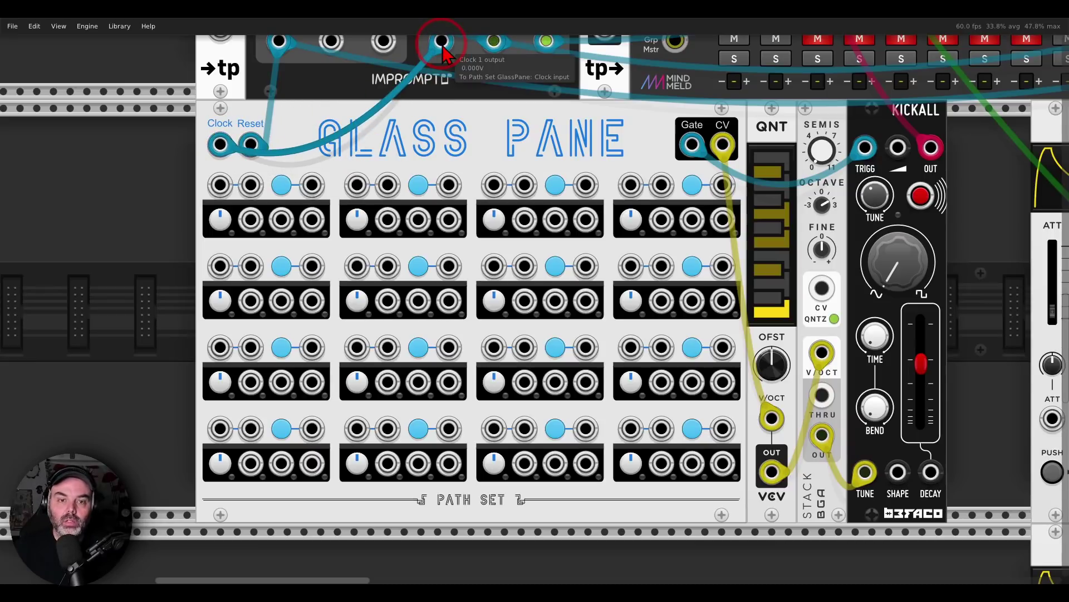
left_click(458, 134)
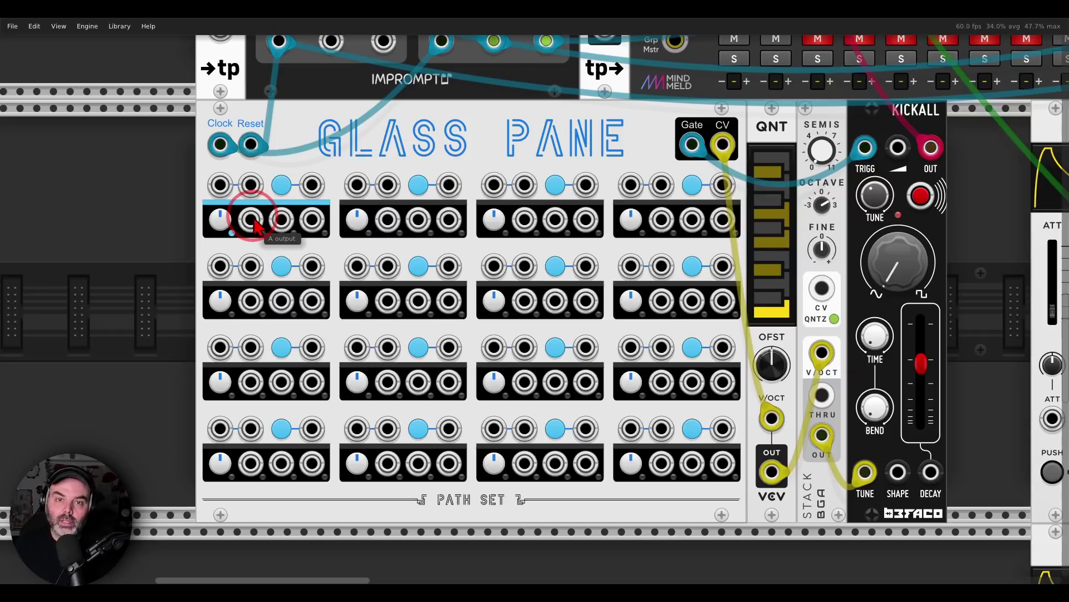
left_click_drag(254, 221, 220, 347)
left_click_drag(250, 384, 220, 429)
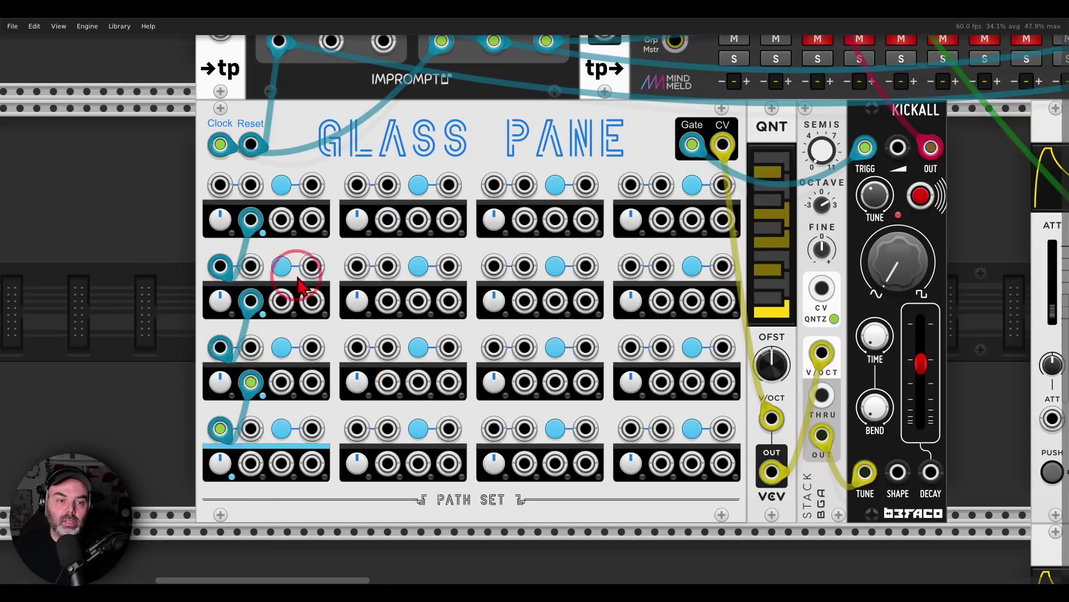
Lower the CV of the first column's top two stages and raise the CV of its bottom stage.
left_click_drag(222, 217, 228, 315)
left_click_drag(221, 383, 225, 383)
left_click_drag(224, 458, 535, 301)
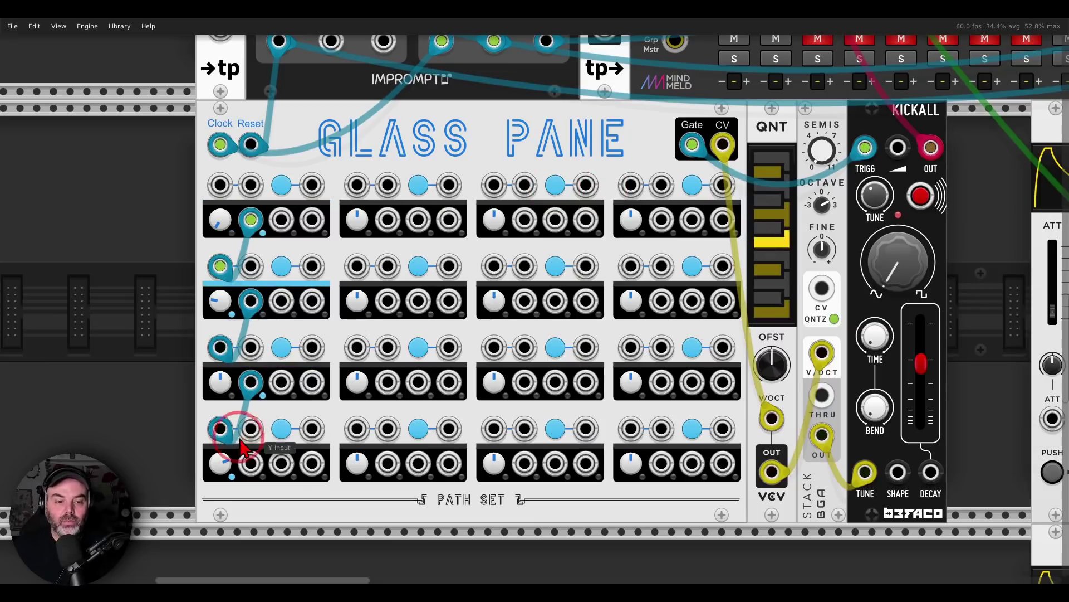
Patch the first column's bottom stage from A output to the first stage's X input and from B output to the second column's top X input.
left_click_drag(252, 466, 252, 466)
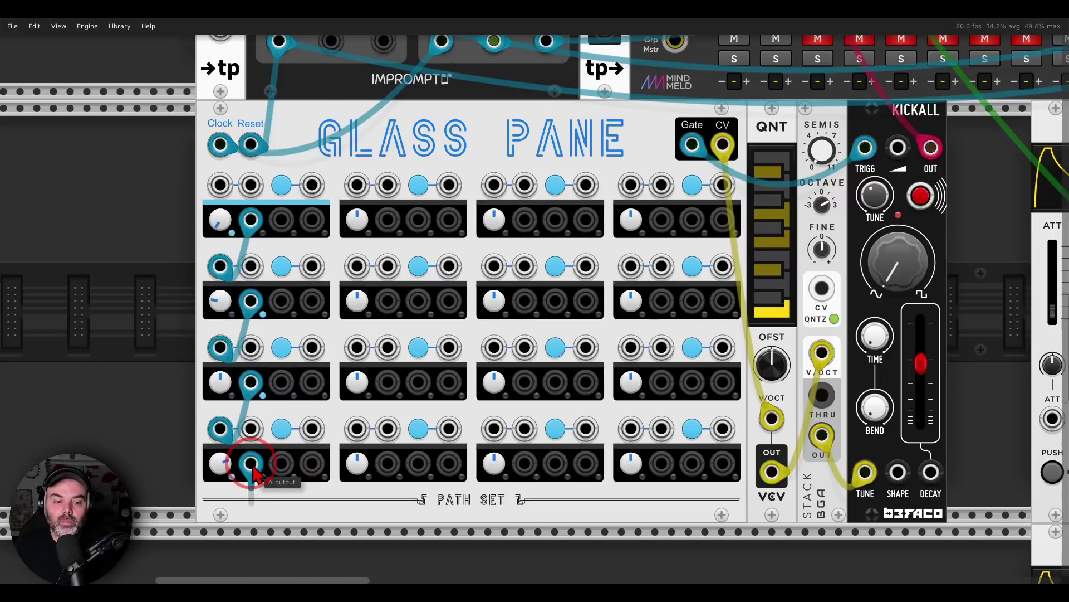
left_click_drag(254, 473, 218, 188)
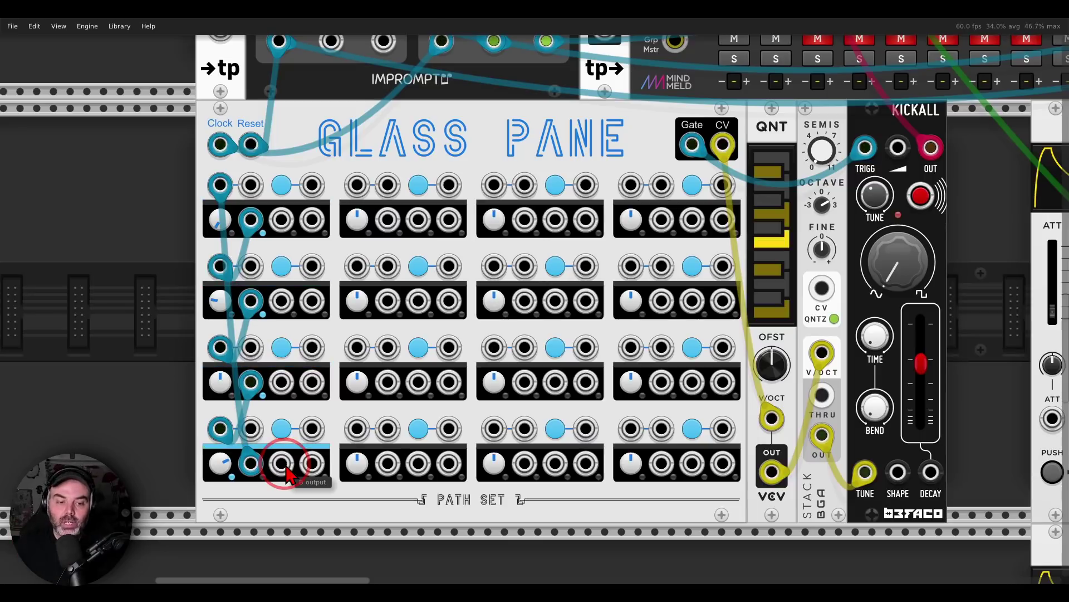
left_click_drag(286, 473, 357, 185)
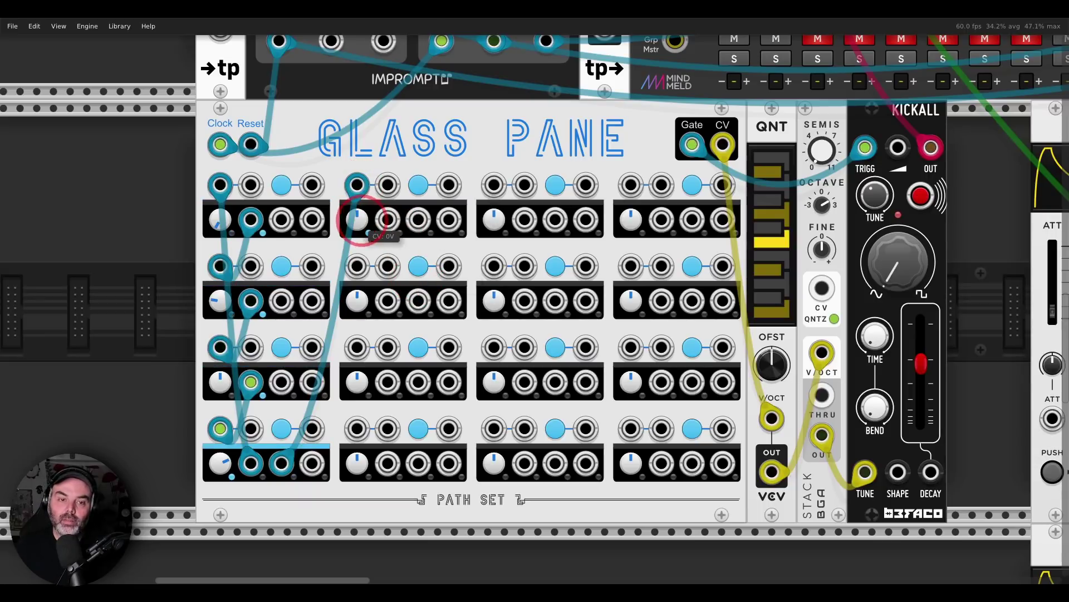
Raise the CV of the second column's top two stages and patch the upper one's A output into the lower one's X input.
left_click_drag(362, 220, 362, 184)
mouse_move(358, 228)
left_mouse_down()
mouse_move(358, 195)
mouse_move(358, 233)
left_mouse_up()
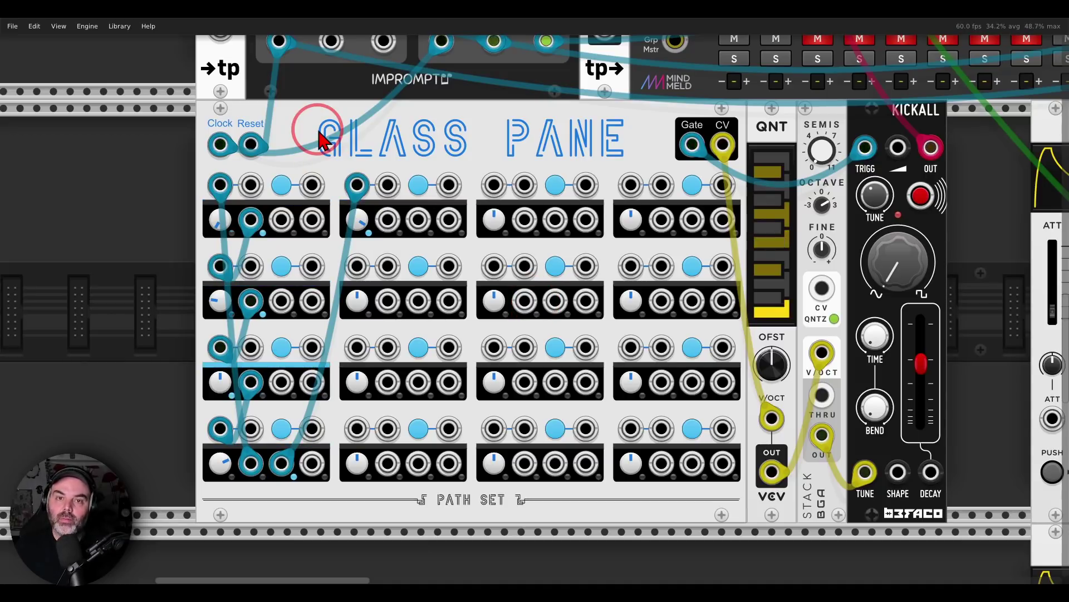
left_click_drag(454, 165, 416, 262)
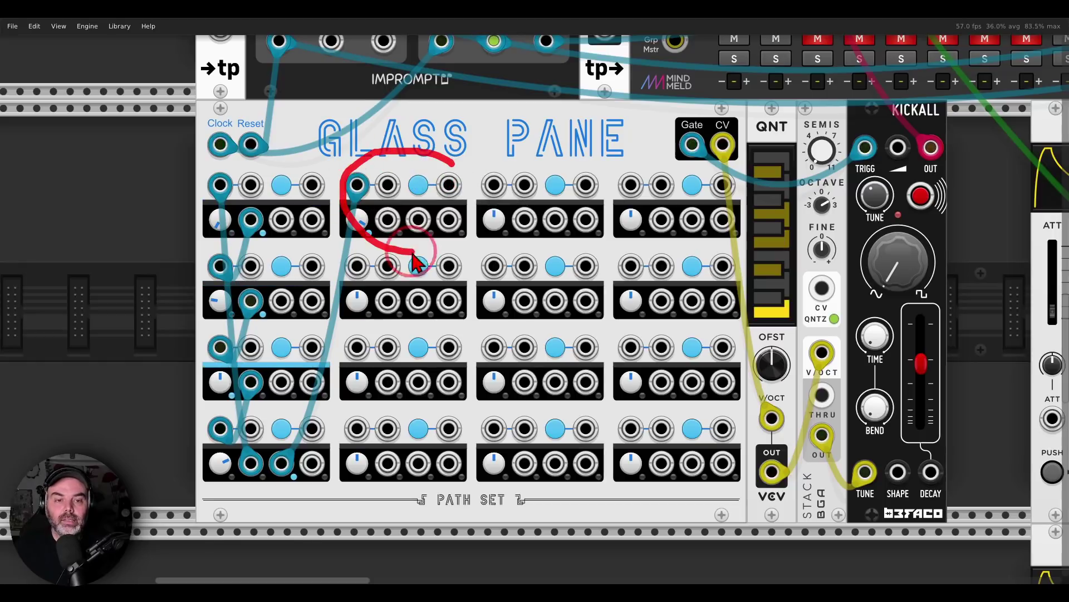
left_click_drag(388, 219, 362, 264)
left_click_drag(359, 306, 360, 234)
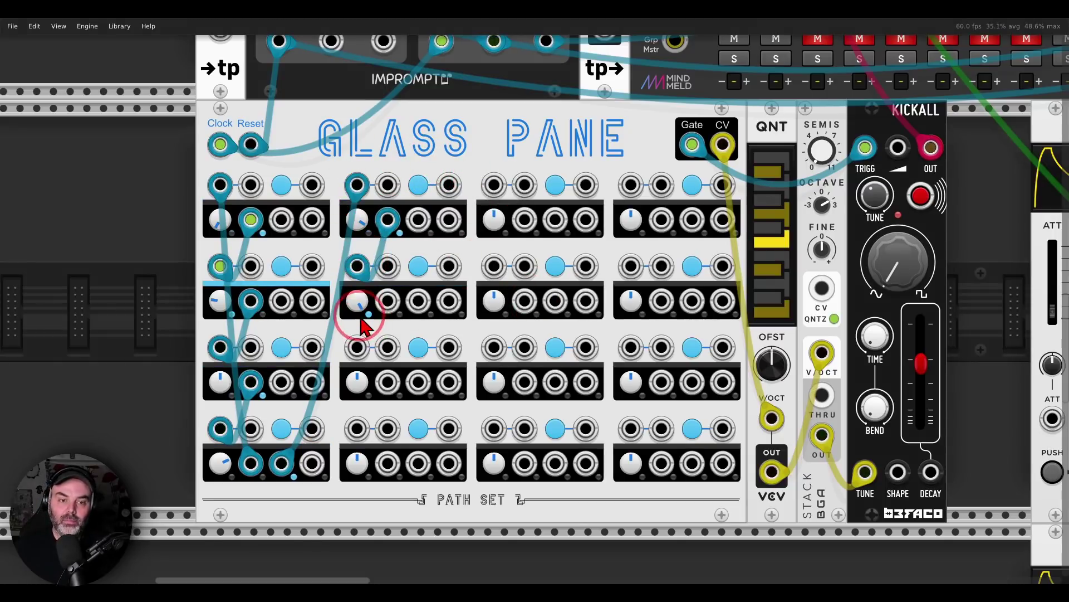
left_click(403, 155)
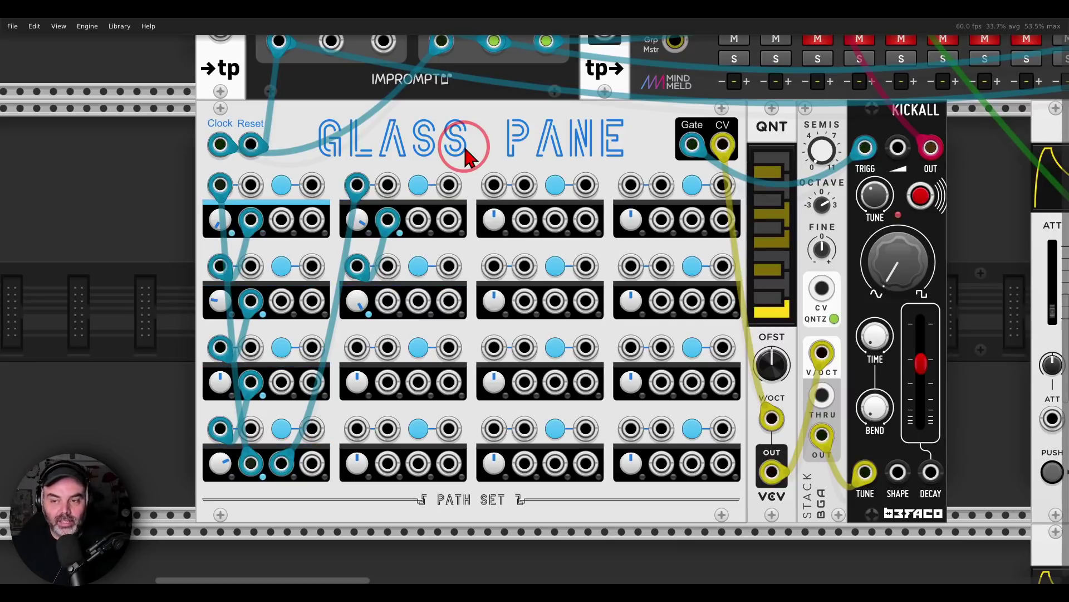
Patch the second column's second stage from A output to the first stage's Y input and from B output to the X input of the stage below.
left_click_drag(897, 262, 897, 206)
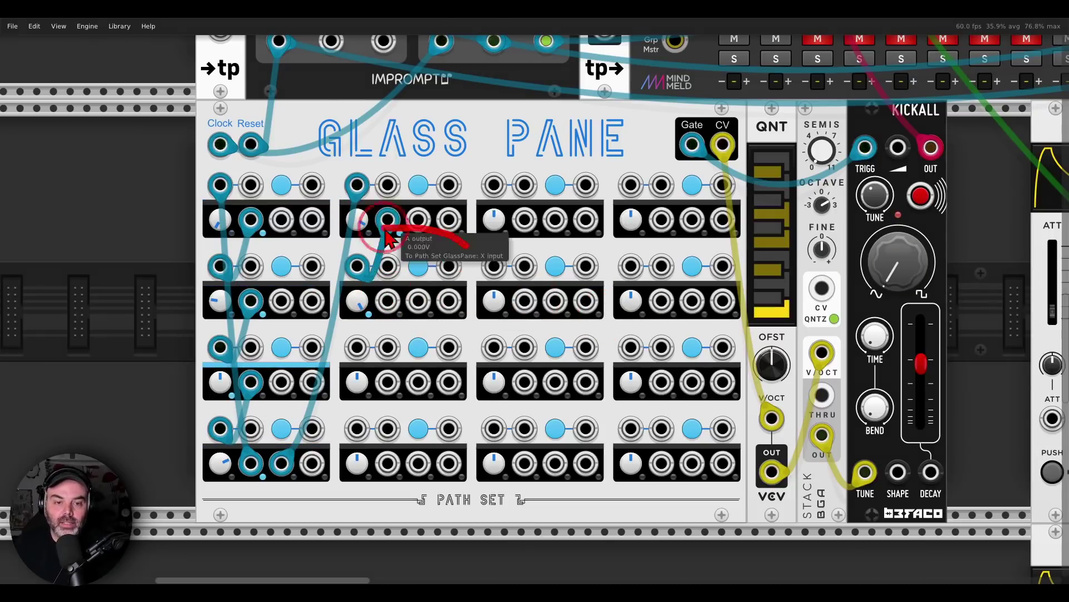
left_click_drag(388, 308, 262, 172)
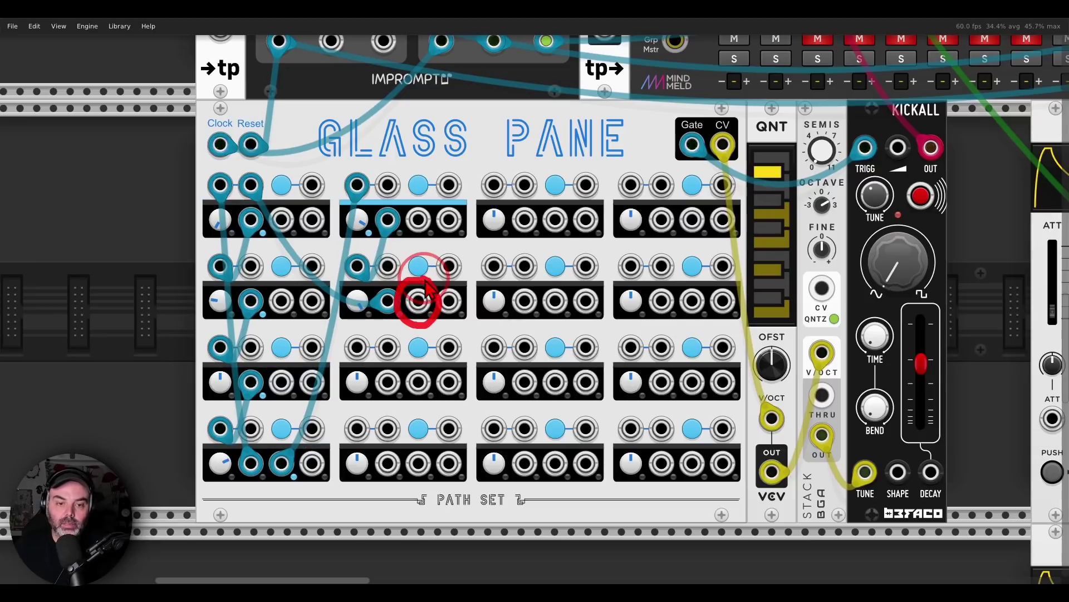
left_click_drag(424, 305, 357, 348)
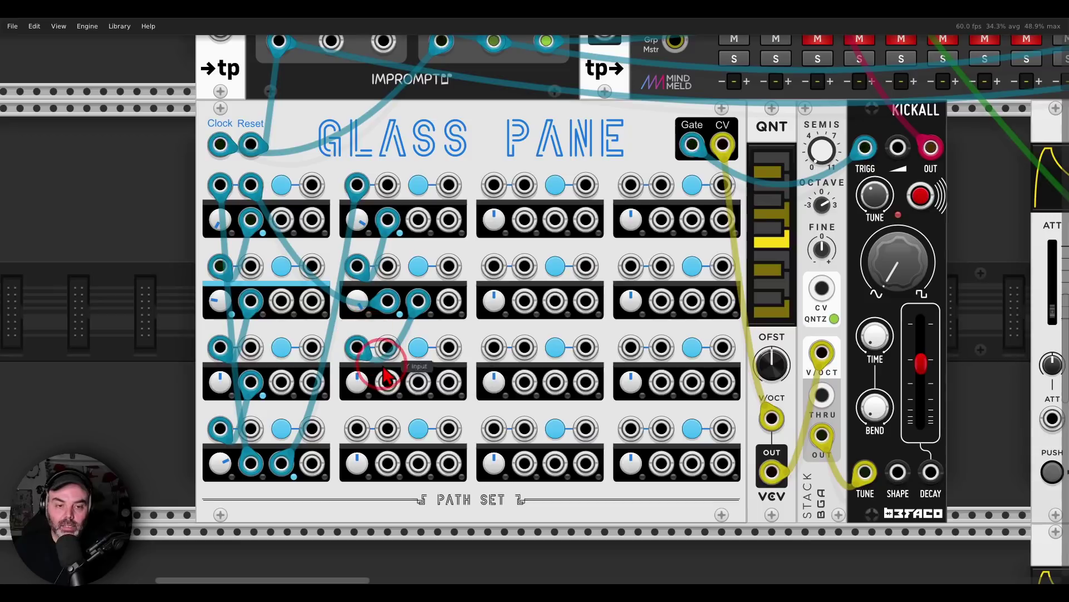
Switch the mode of the second column's third stage from blue to orange.
left_click(422, 355)
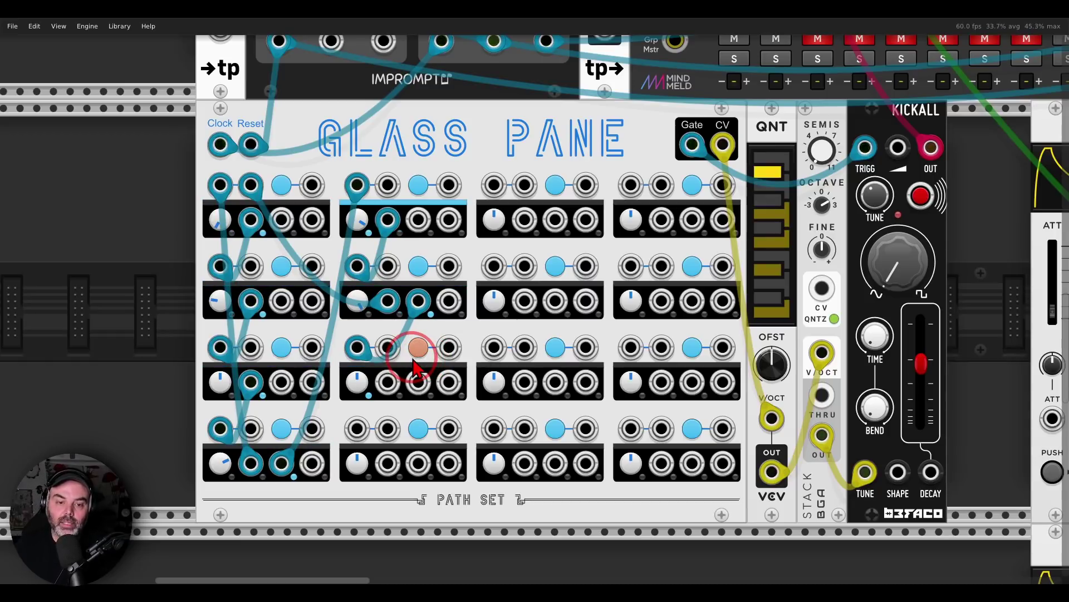
mouse_move(415, 368)
left_mouse_down()
mouse_move(379, 407)
mouse_move(446, 364)
left_mouse_up()
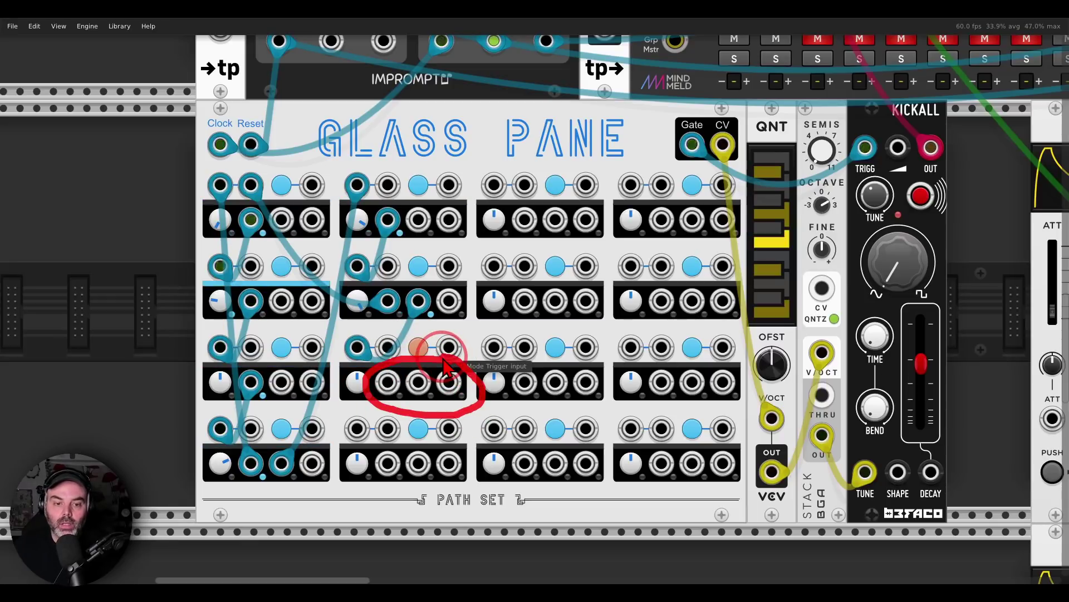
mouse_move(389, 383)
left_mouse_down()
mouse_move(369, 428)
mouse_move(413, 436)
left_mouse_up()
left_click_drag(446, 377, 480, 418)
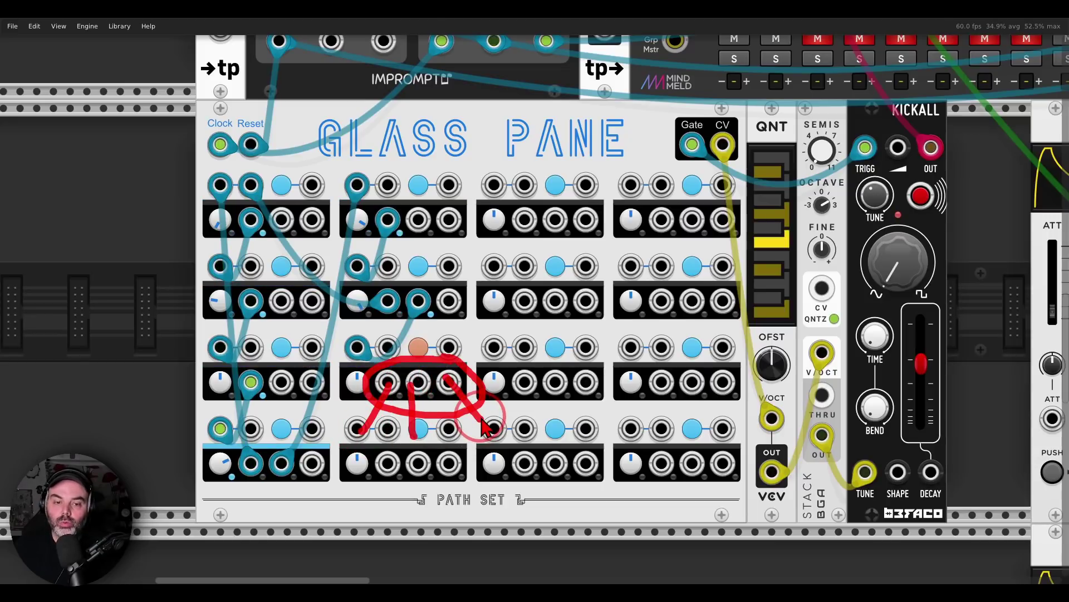
Review the Cycle, Odds and Ratchet Speed options of the Glass Pane module without changing them.
right_click(444, 152)
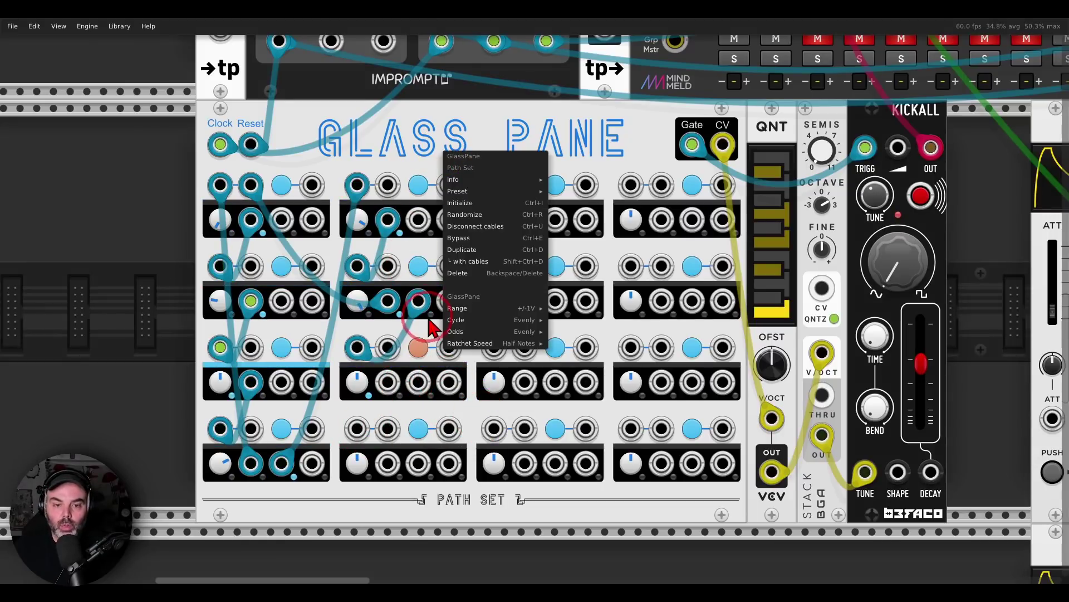
mouse_move(479, 332)
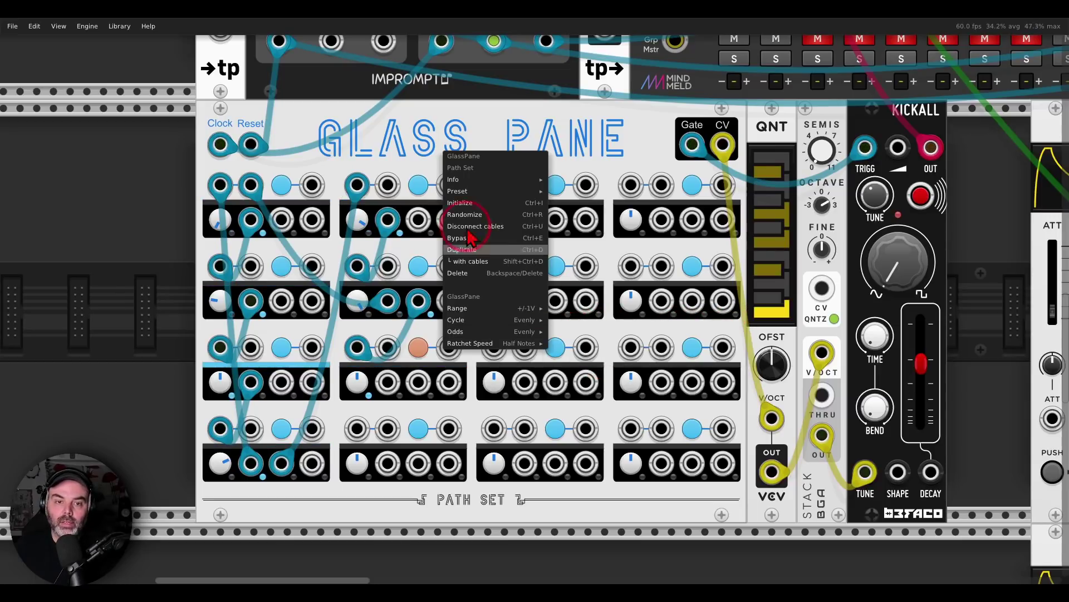
left_click(405, 159)
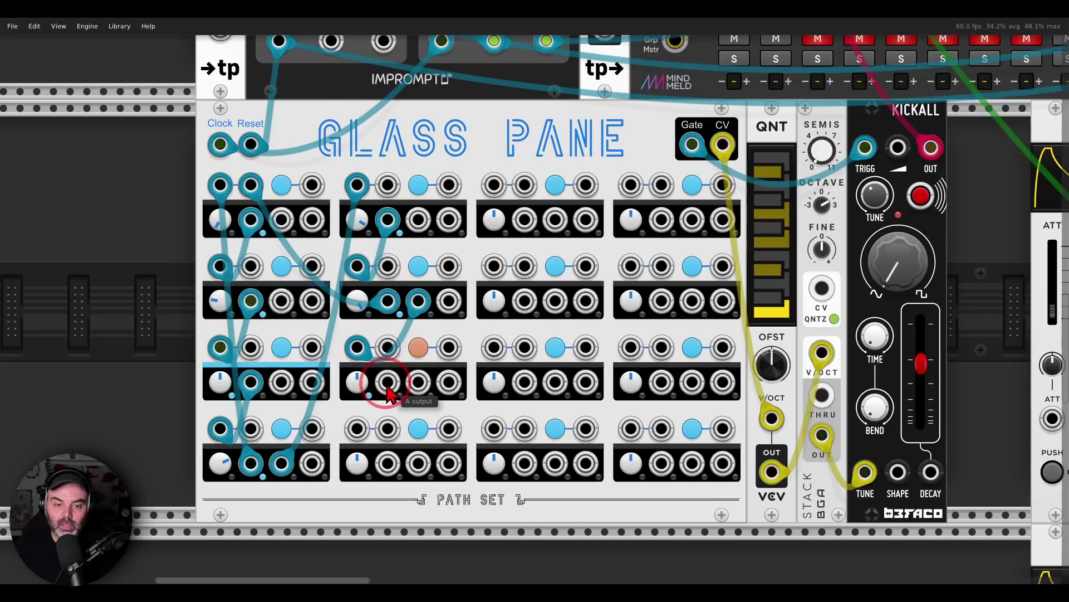
Patch the orange stage's A output to the X input of the stage below, and its B and C outputs to the third column's top two X inputs.
left_click_drag(389, 383, 357, 428)
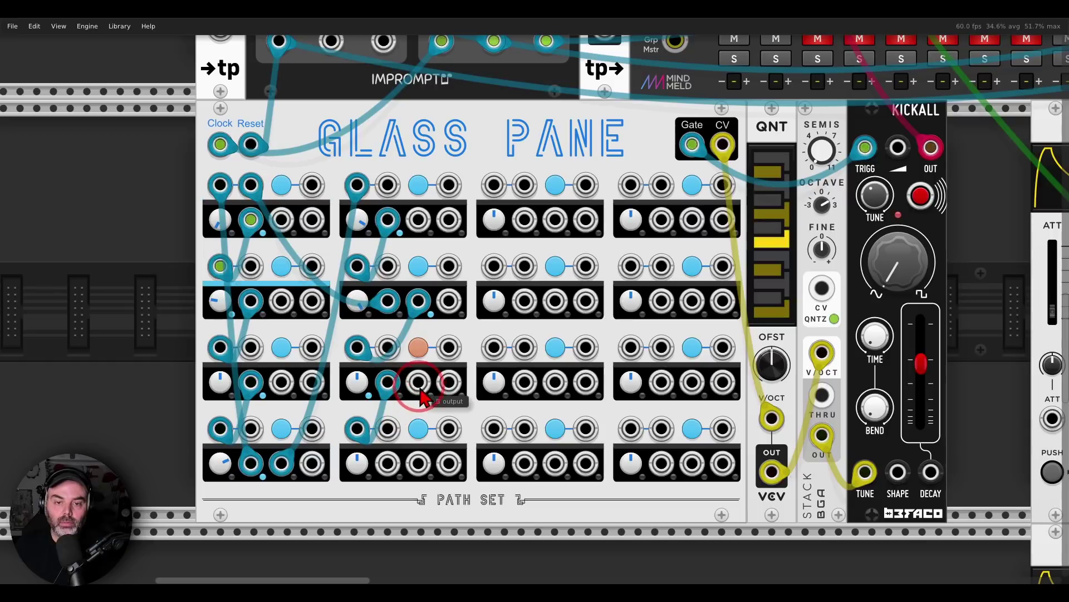
left_click_drag(419, 385, 494, 186)
left_click_drag(448, 382, 494, 265)
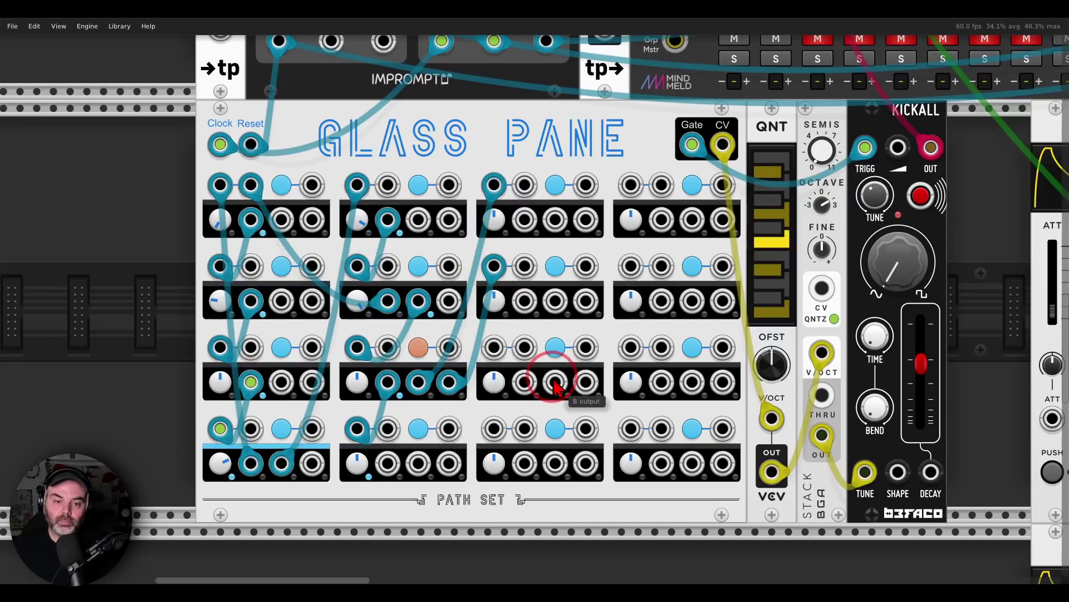
Lower the CV of the second column's bottom stage and raise the CV of the third column's top two stages.
left_click_drag(354, 458, 356, 483)
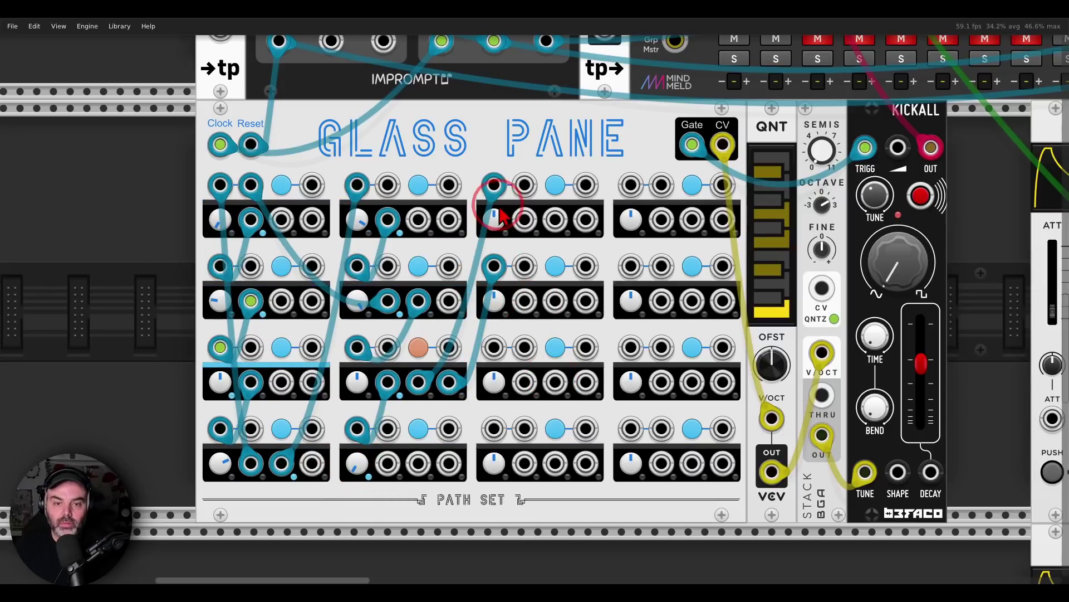
left_click_drag(500, 214, 510, 258)
left_click_drag(496, 304, 496, 298)
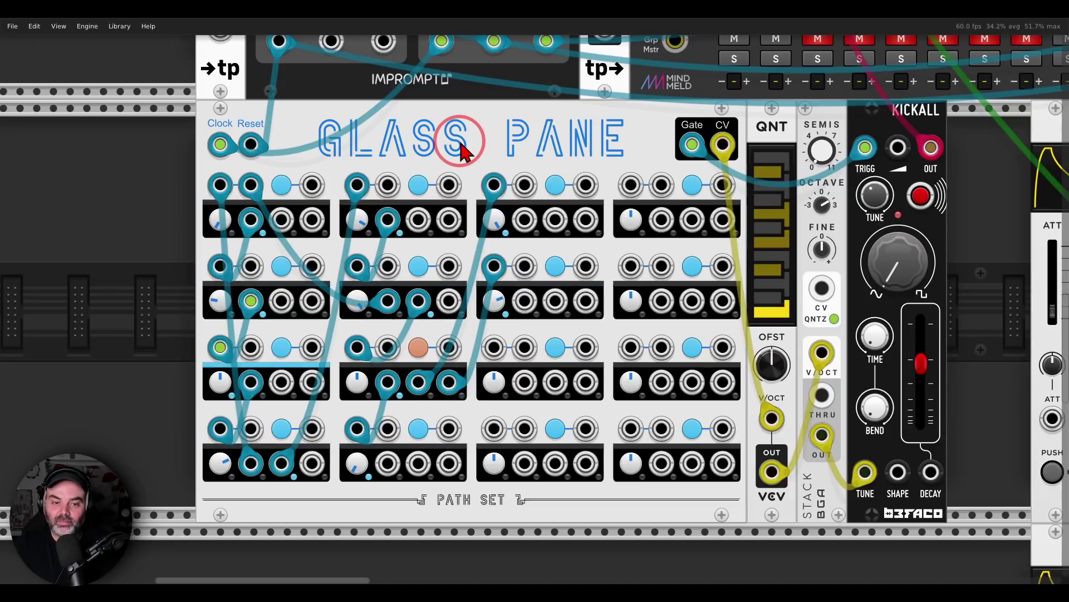
mouse_move(368, 470)
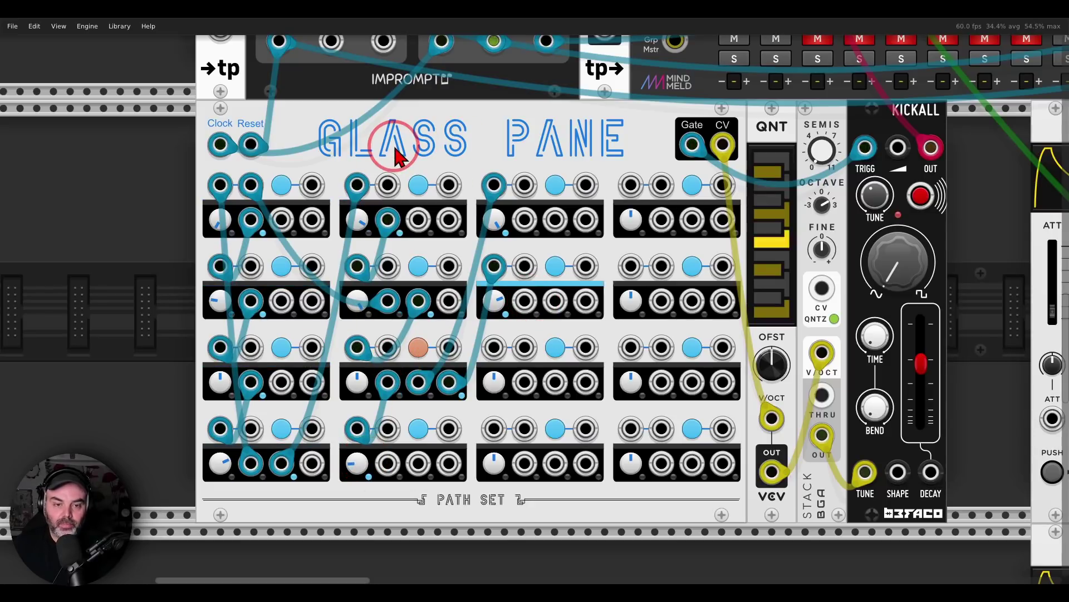
Raise the Kickall's wave shape to about 0.12.
left_click_drag(884, 283, 884, 237)
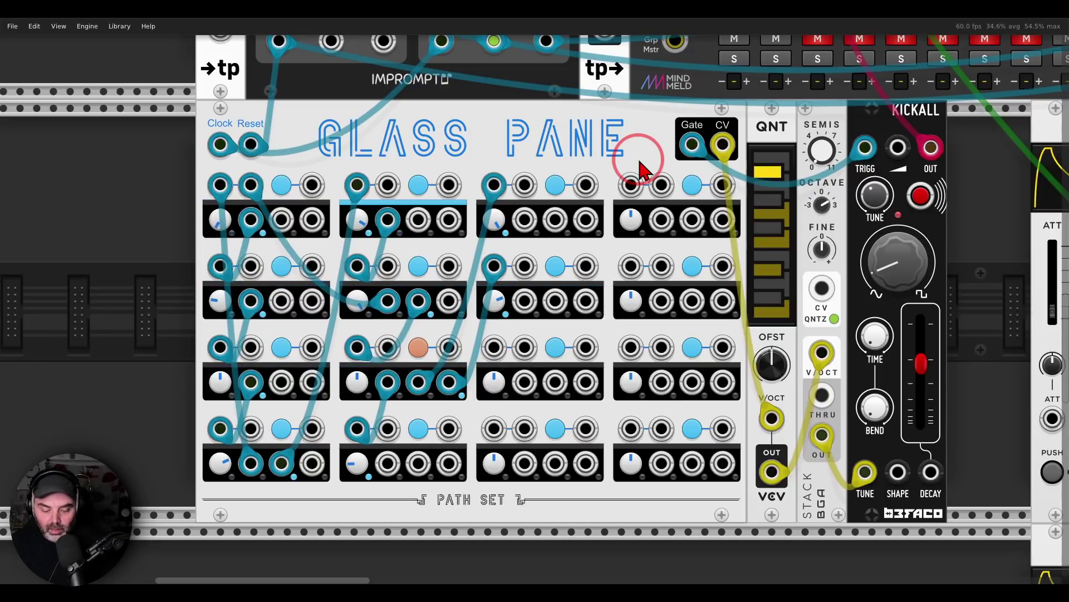
mouse_move(468, 351)
left_mouse_down()
mouse_move(348, 329)
mouse_move(340, 395)
mouse_move(462, 401)
mouse_move(440, 348)
left_mouse_up()
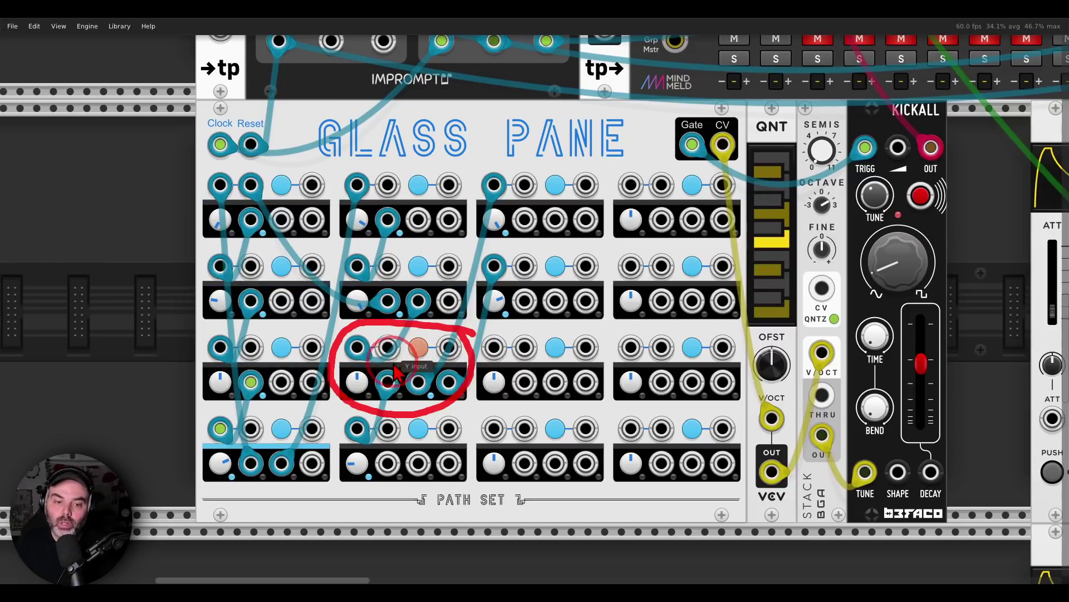
mouse_move(390, 437)
left_mouse_down()
mouse_move(343, 449)
mouse_move(357, 499)
mouse_move(384, 435)
left_mouse_up()
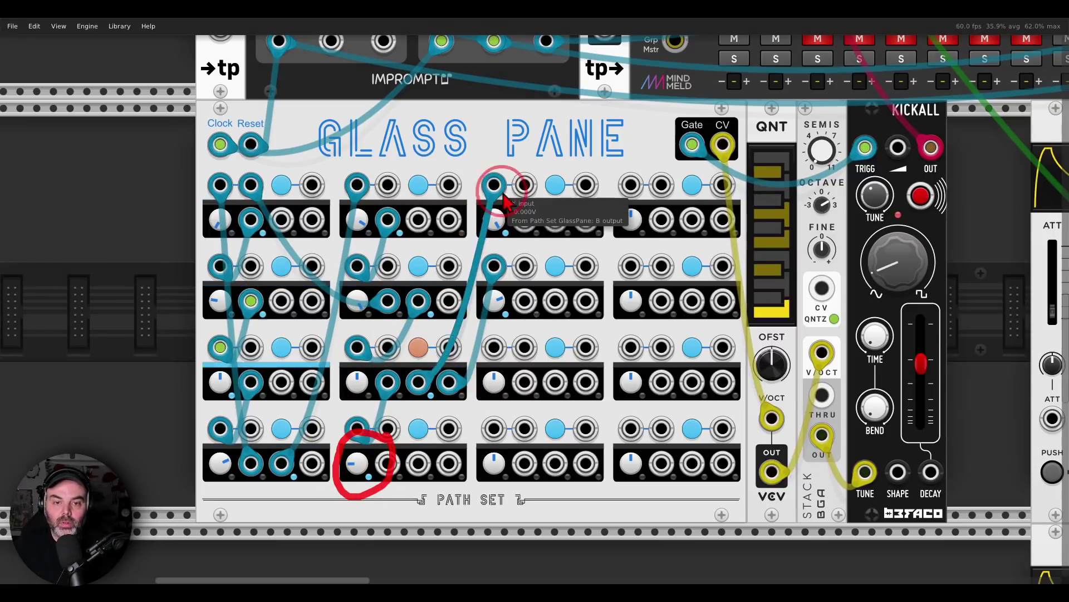
left_click_drag(504, 194, 513, 225)
left_click_drag(513, 275, 539, 305)
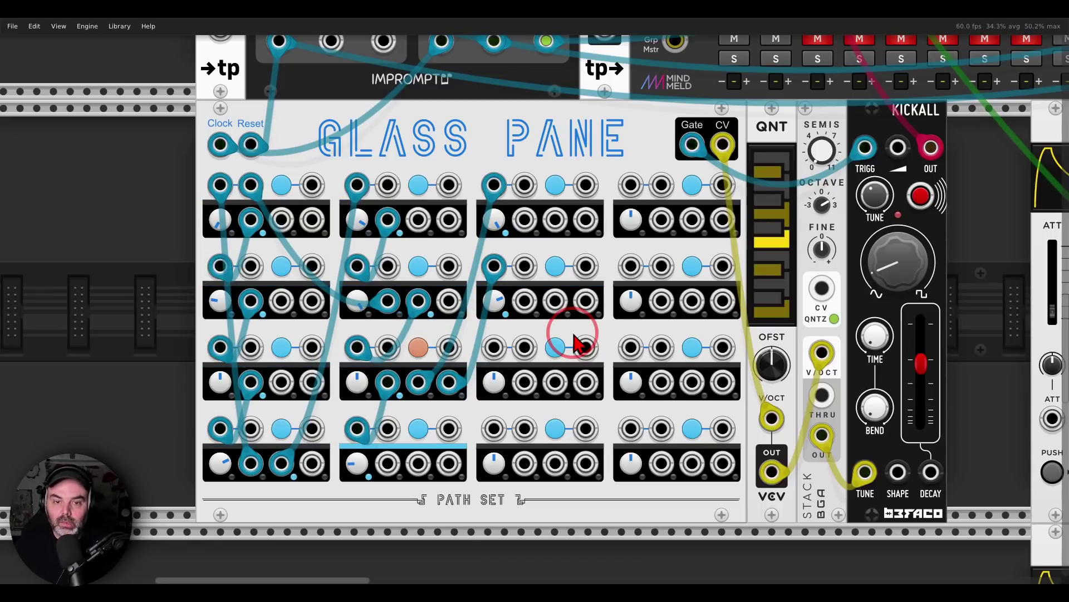
Patch the Kickall's output to the VCA's channel input and recolor that cable red.
scroll(577, 343, "down", 3)
scroll(512, 359, "right", 10)
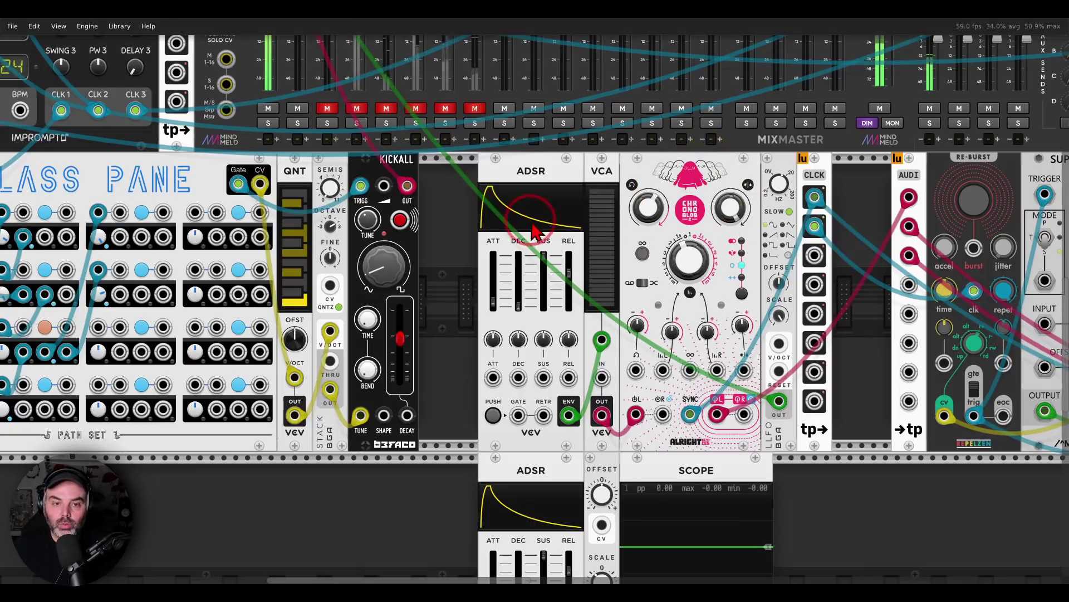
left_click_drag(408, 185, 601, 378)
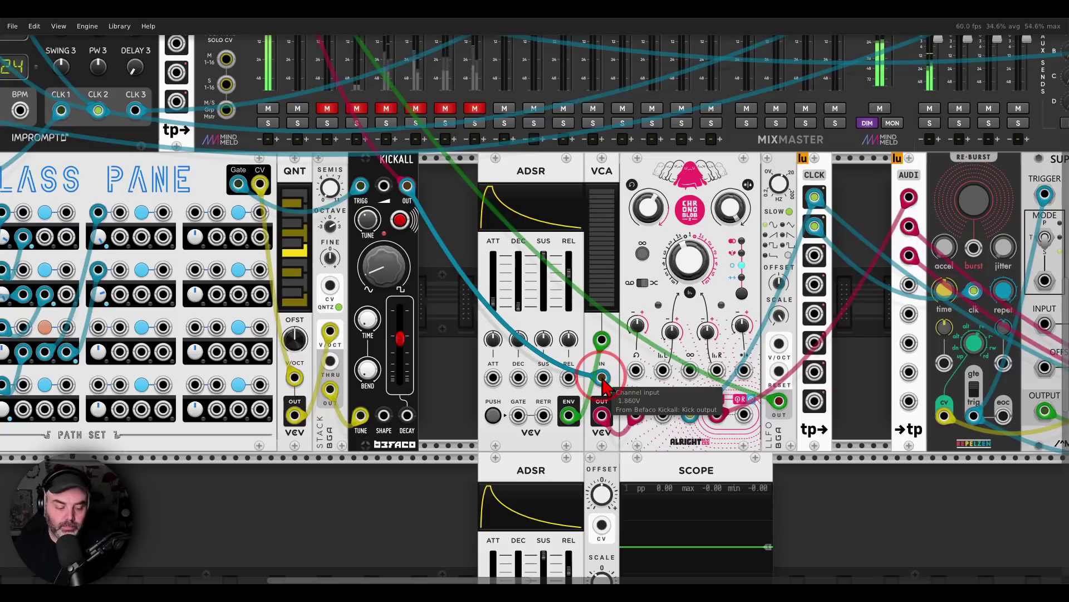
key("c")
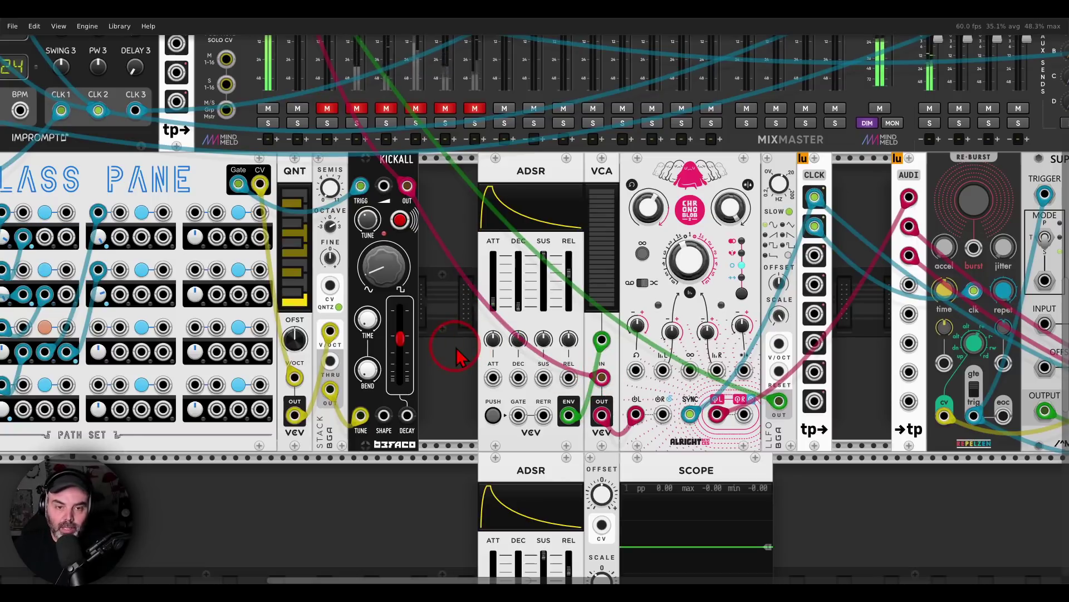
Patch the B output of the orange stage in Glass Pane's second column to the upper ADSR's gate input.
left_click_drag(461, 357, 649, 317)
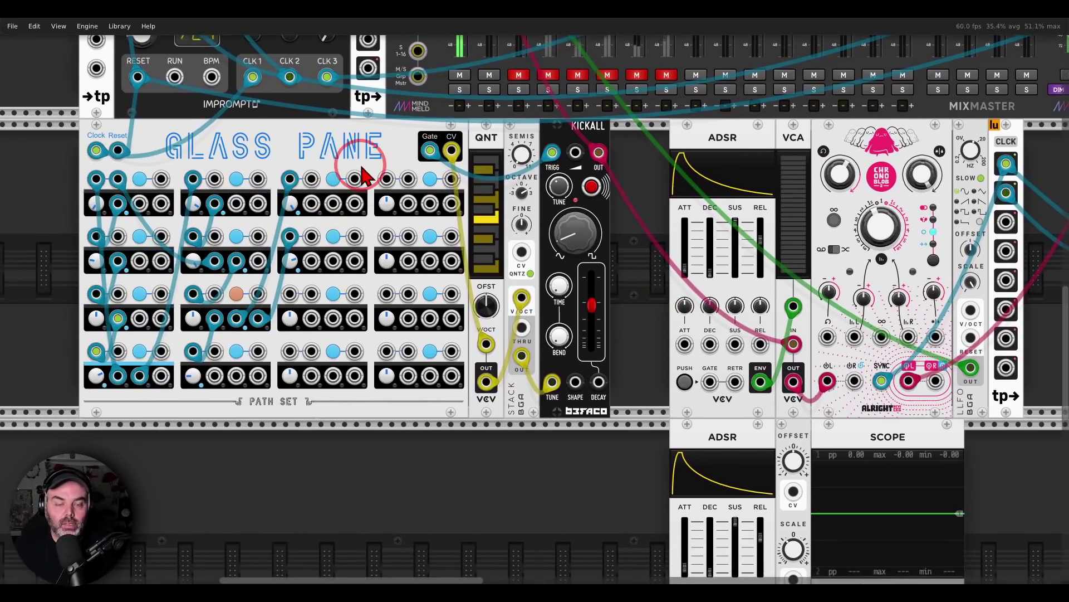
mouse_move(362, 176)
left_mouse_down()
mouse_move(300, 152)
mouse_move(264, 175)
mouse_move(269, 215)
mouse_move(332, 228)
mouse_move(374, 217)
mouse_move(375, 180)
mouse_move(359, 163)
left_mouse_up()
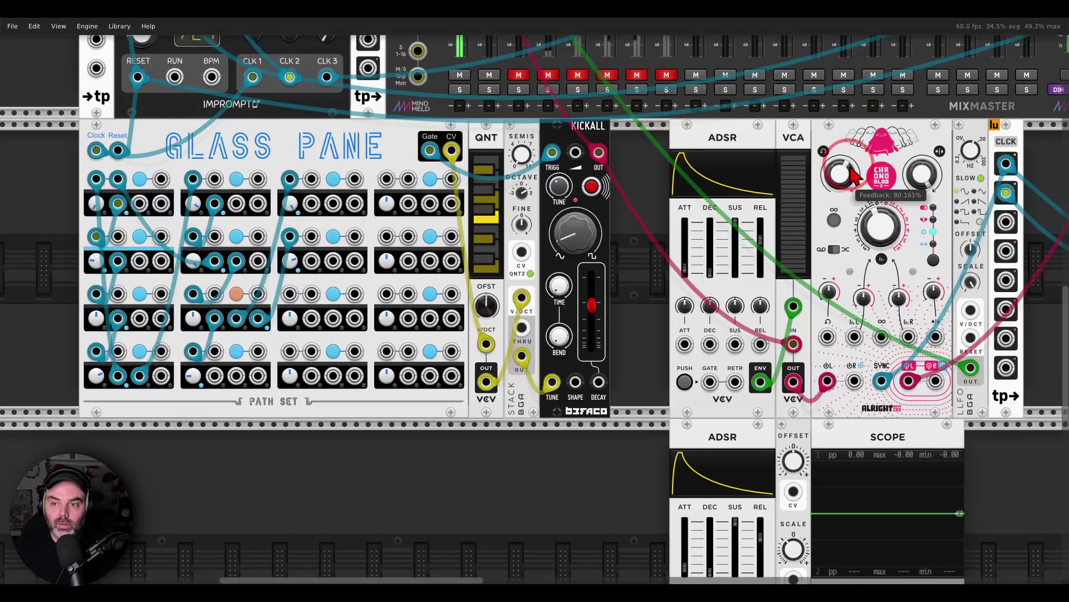
mouse_move(940, 149)
left_mouse_down()
mouse_move(894, 177)
mouse_move(942, 196)
mouse_move(939, 160)
left_mouse_up()
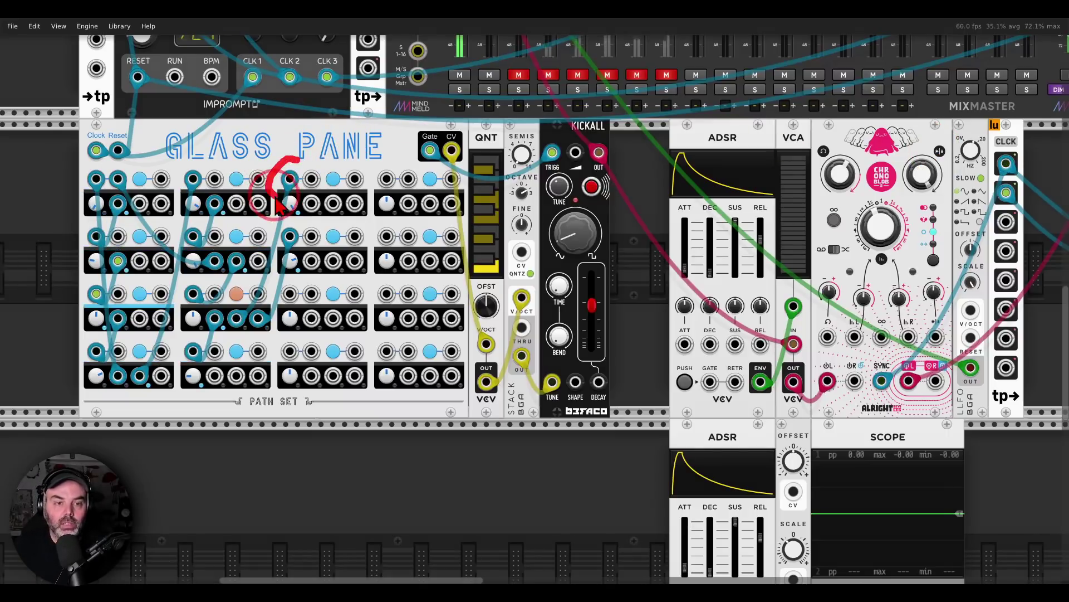
mouse_move(279, 206)
left_mouse_down()
mouse_move(312, 208)
mouse_move(318, 167)
mouse_move(301, 169)
mouse_move(298, 185)
mouse_move(559, 289)
mouse_move(706, 391)
mouse_move(685, 374)
left_mouse_up()
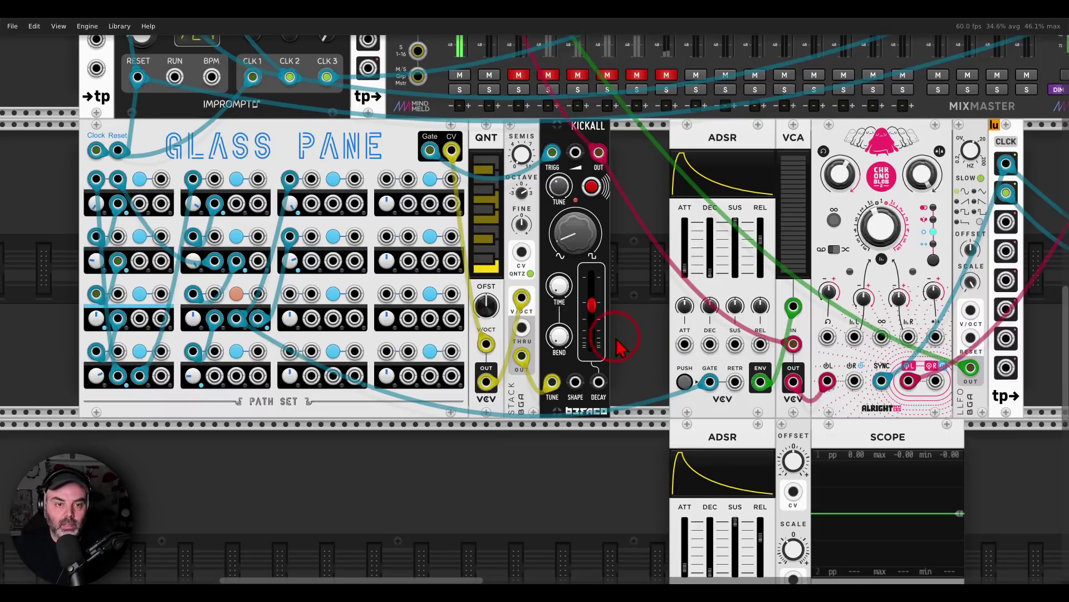
mouse_move(272, 206)
left_mouse_down()
mouse_move(376, 231)
mouse_move(377, 172)
left_mouse_up()
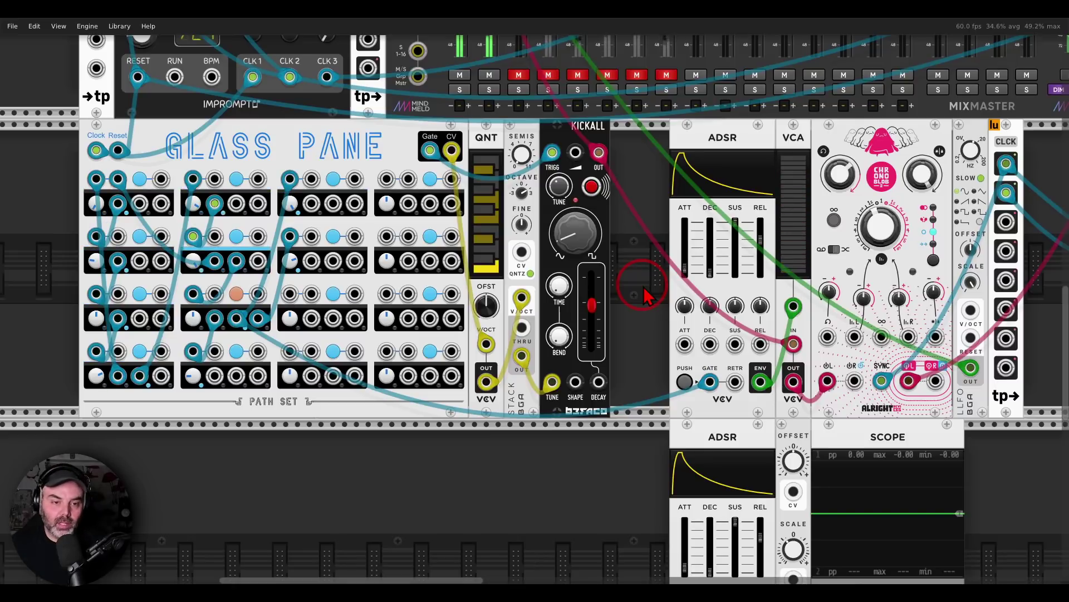
Reset the CV of all patched stages in Glass Pane's first three columns to 0 V.
left_click_drag(465, 406, 709, 417)
scroll(524, 287, "up", 3)
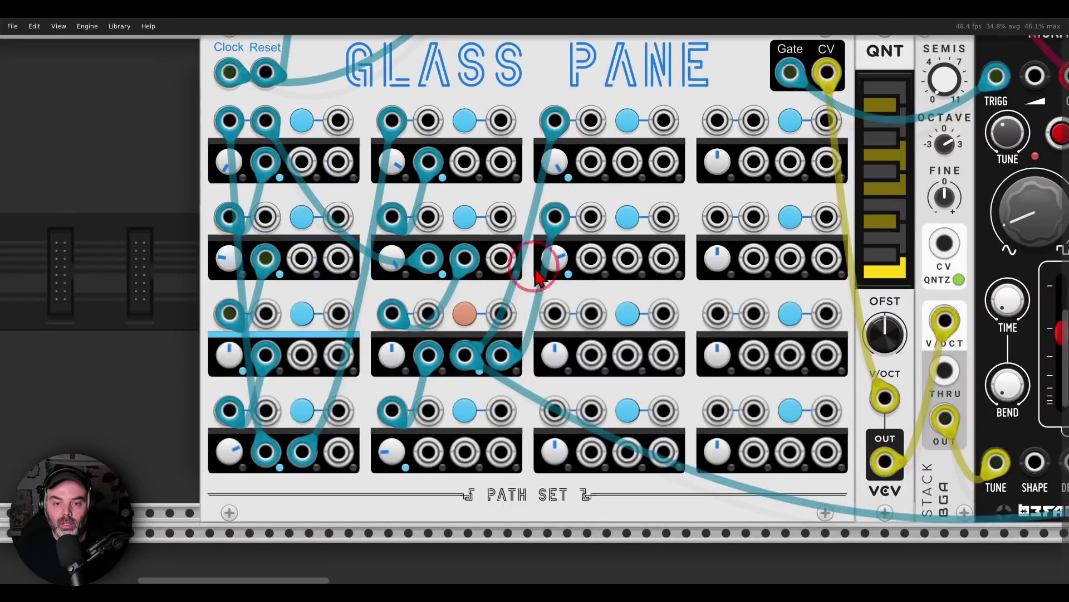
double_click(553, 259)
double_click(555, 164)
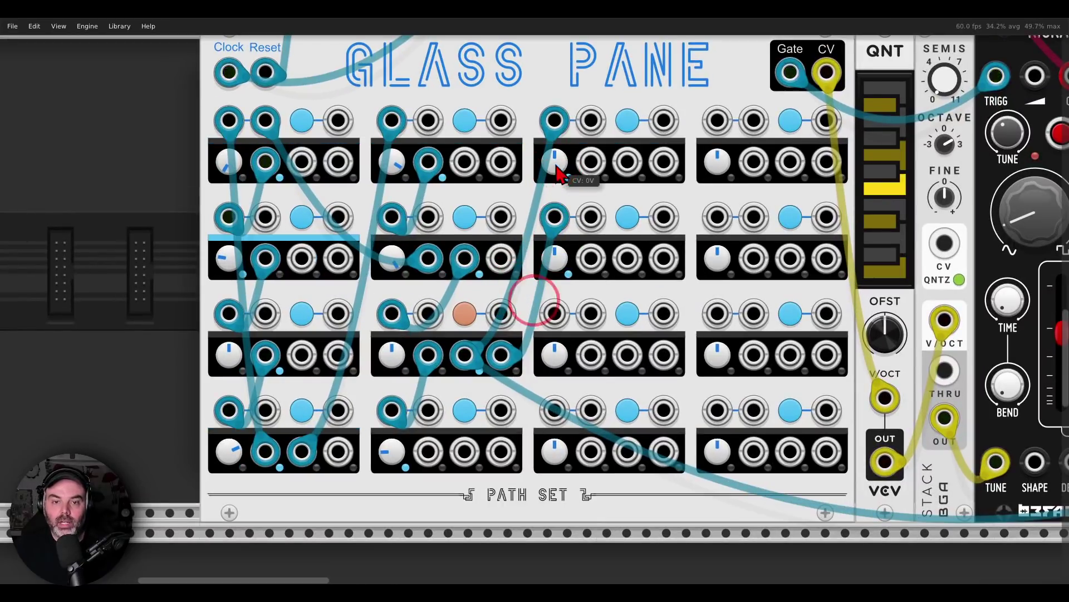
double_click(392, 161)
double_click(392, 257)
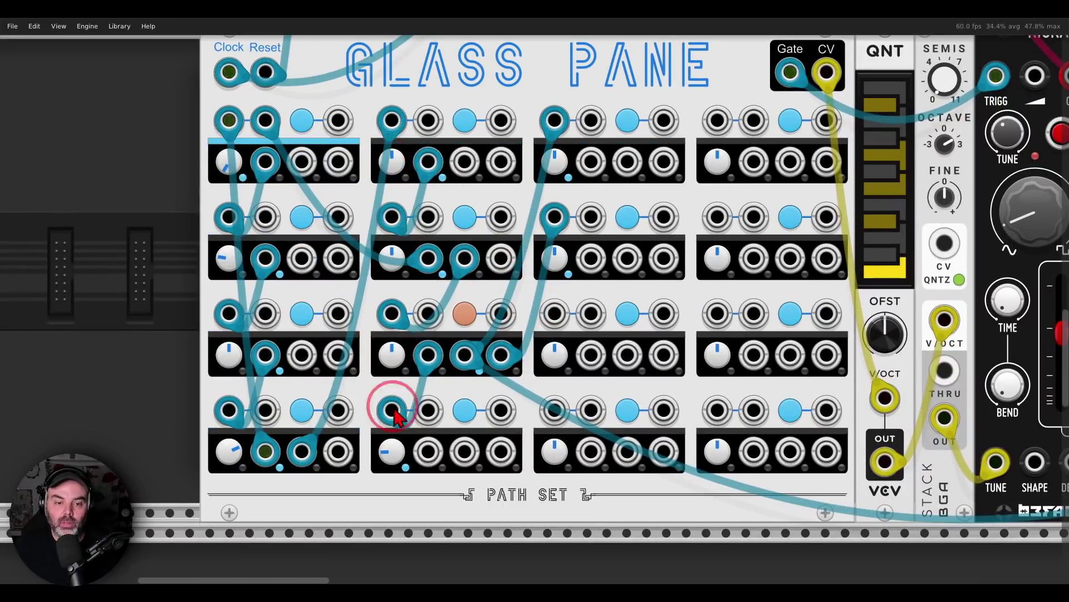
double_click(392, 451)
double_click(228, 451)
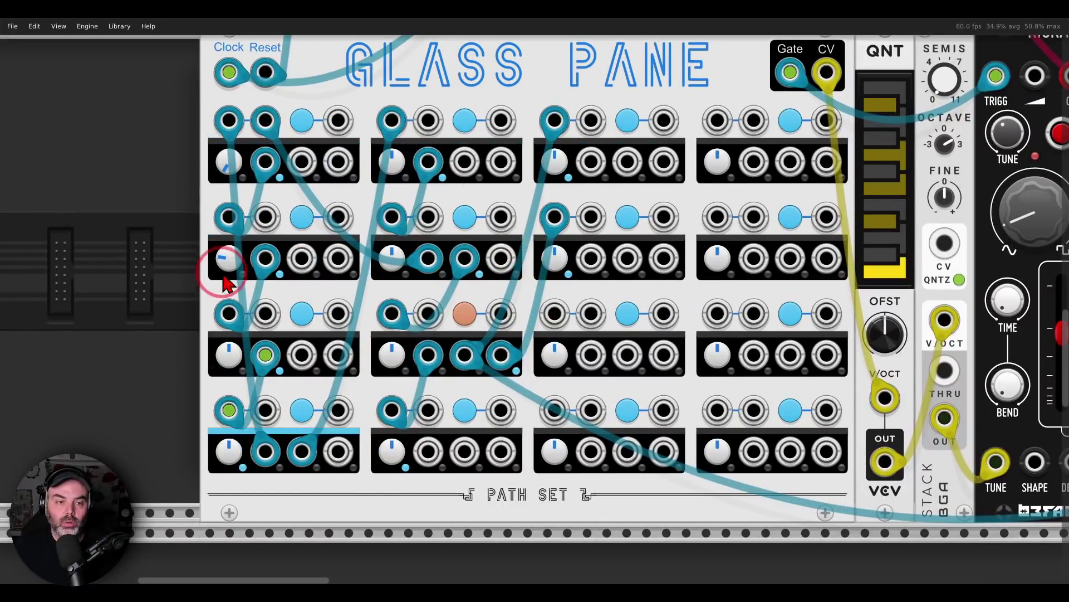
double_click(228, 259)
double_click(227, 164)
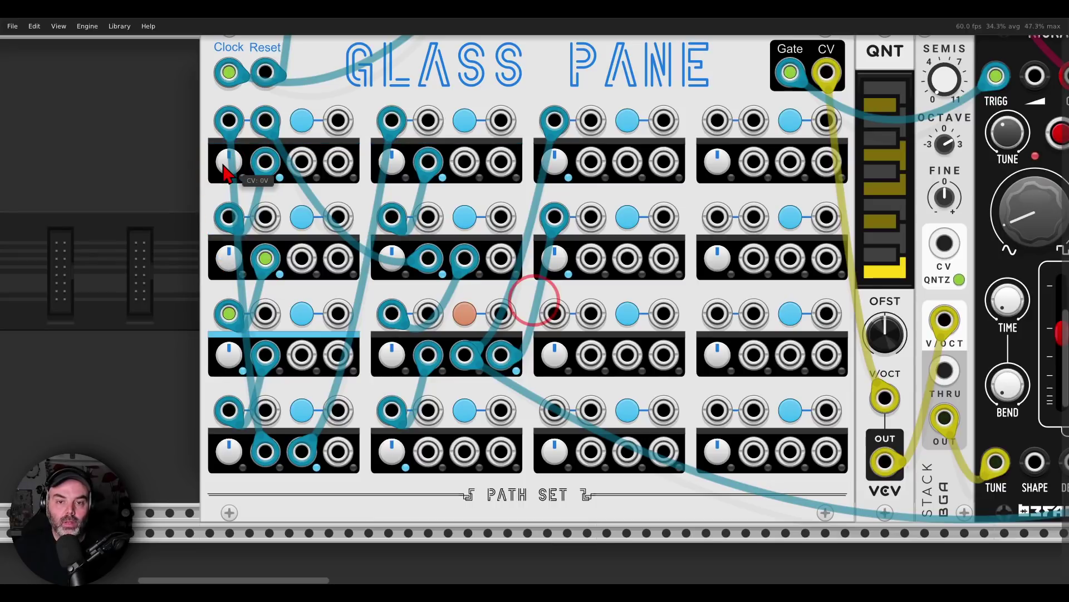
Choose a wider voltage range for the Glass Pane's CV.
right_click(485, 81)
mouse_move(515, 240)
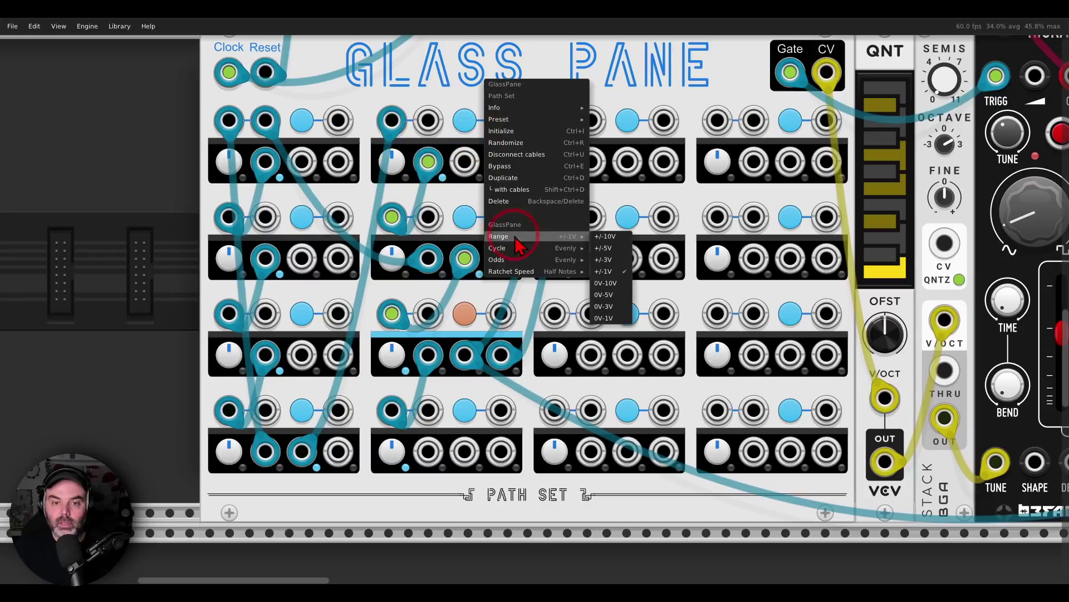
left_click(607, 236)
left_click(467, 95)
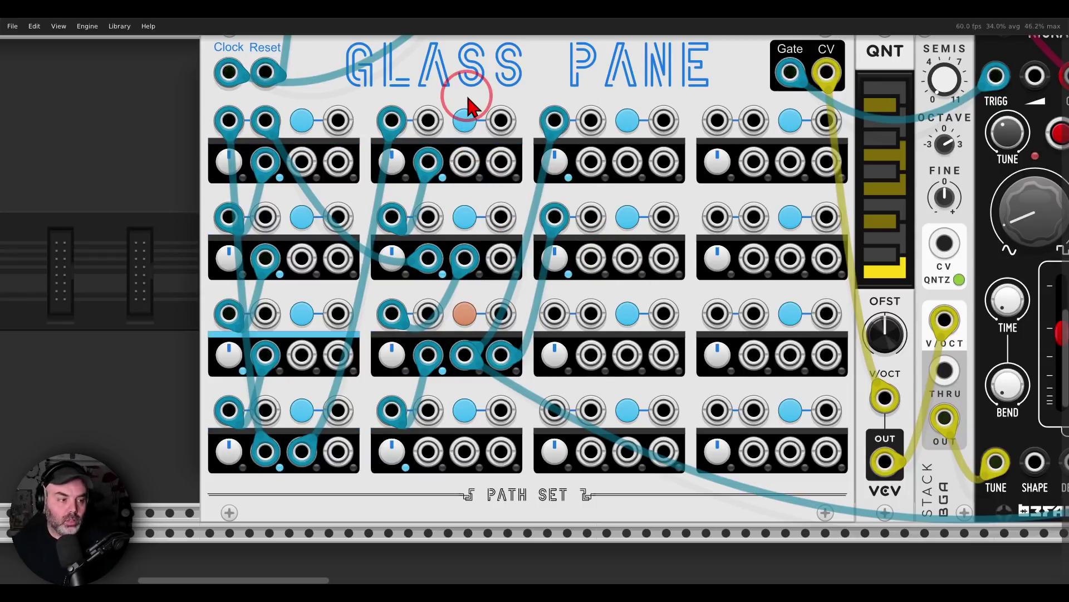
Lower the CV of the first column's top three stages, the third to about -0.4 V, and raise its bottom stage.
left_click_drag(222, 167, 222, 171)
left_click_drag(534, 301, 533, 300)
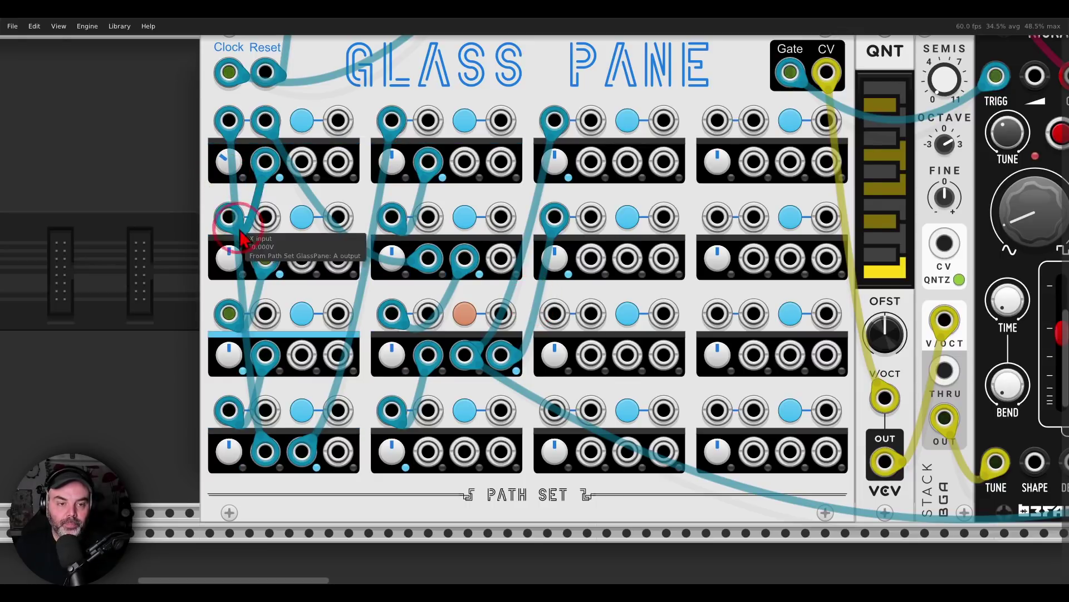
left_click_drag(228, 258, 534, 301)
left_click_drag(228, 451, 534, 301)
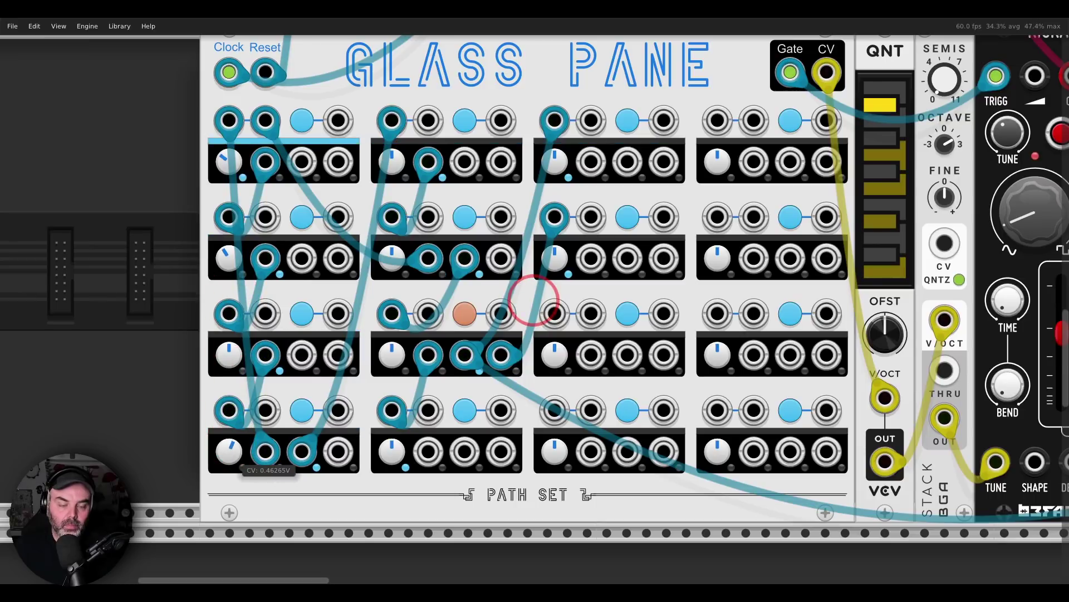
mouse_move(229, 355)
left_mouse_down()
mouse_move(534, 301)
mouse_move(226, 374)
left_mouse_up()
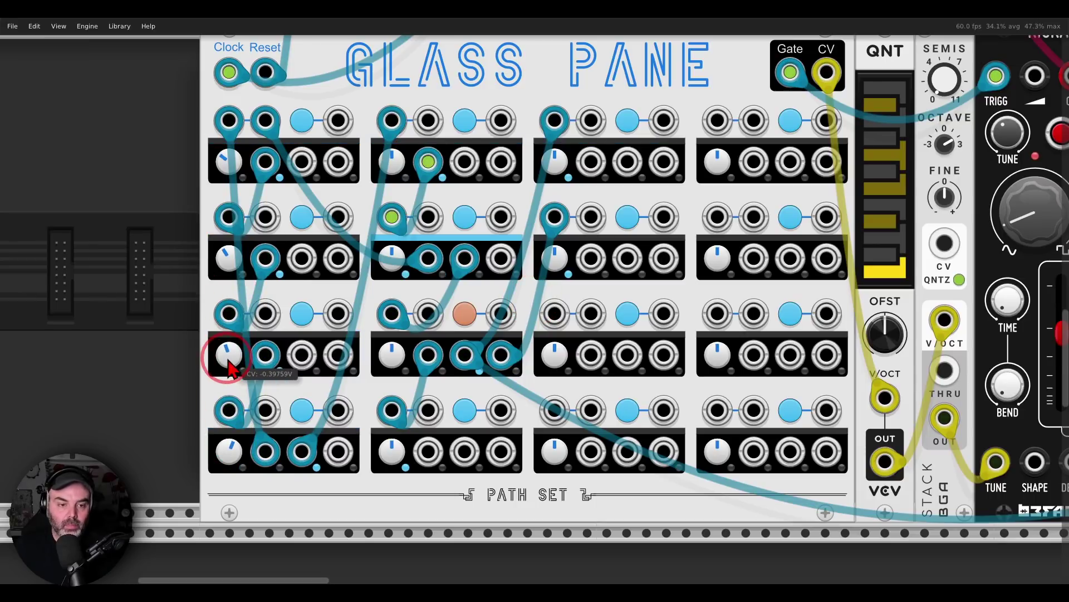
left_click_drag(229, 452, 231, 458)
Raise the CV of the second column's top stage and lower the CV of its orange third stage.
left_click_drag(389, 173, 390, 169)
left_click_drag(394, 266, 394, 266)
left_click_drag(384, 352, 389, 353)
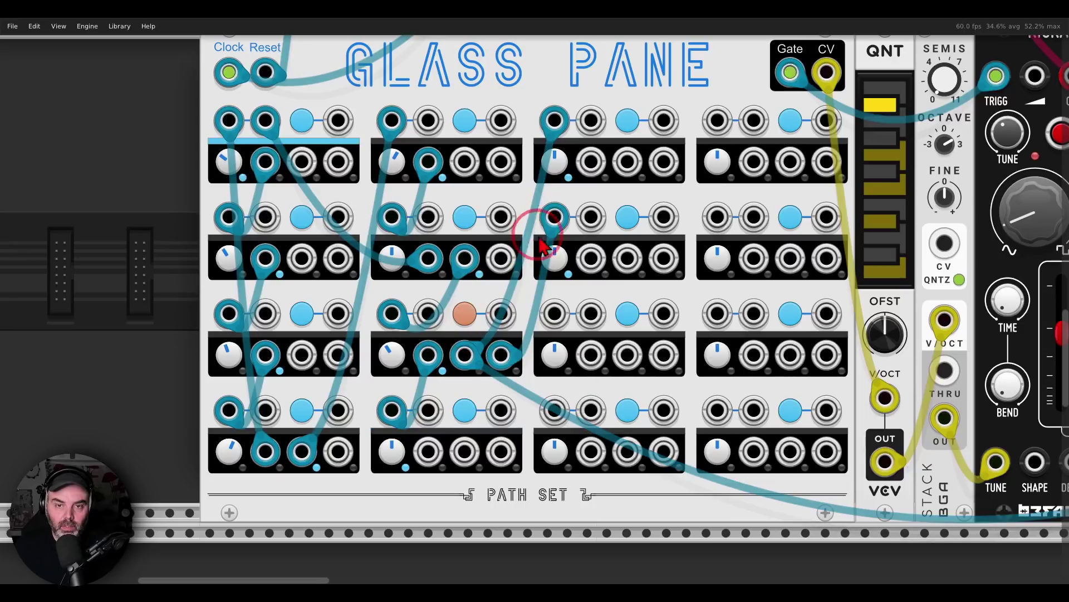
Raise the CV of the third column's top two stages.
mouse_move(558, 168)
left_mouse_down()
mouse_move(527, 306)
mouse_move(552, 167)
left_mouse_up()
mouse_move(558, 269)
left_mouse_down()
mouse_move(535, 296)
mouse_move(558, 270)
left_mouse_up()
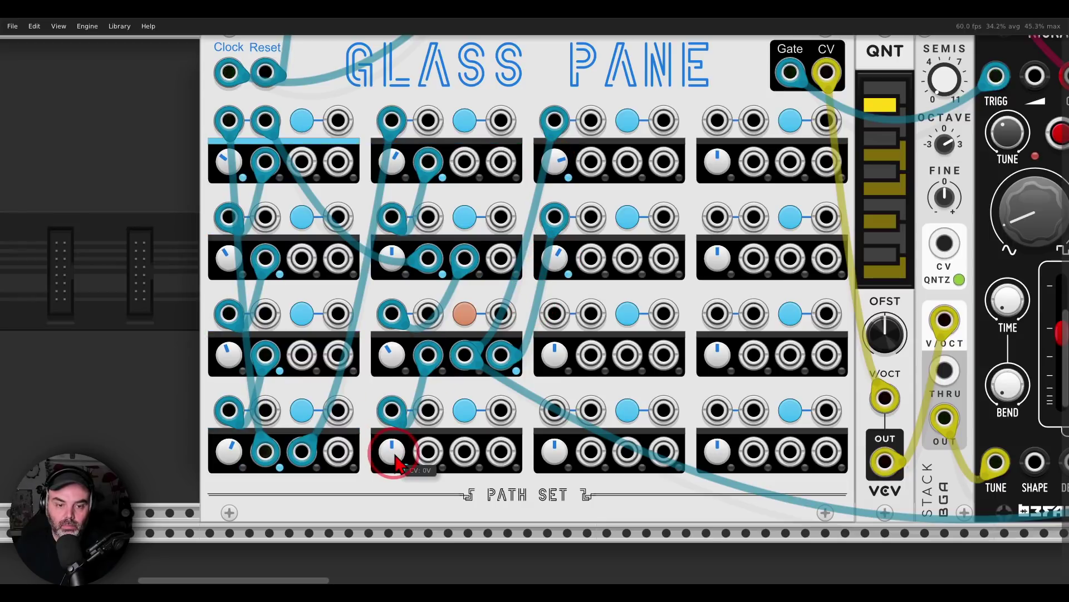
left_click_drag(412, 443, 565, 307)
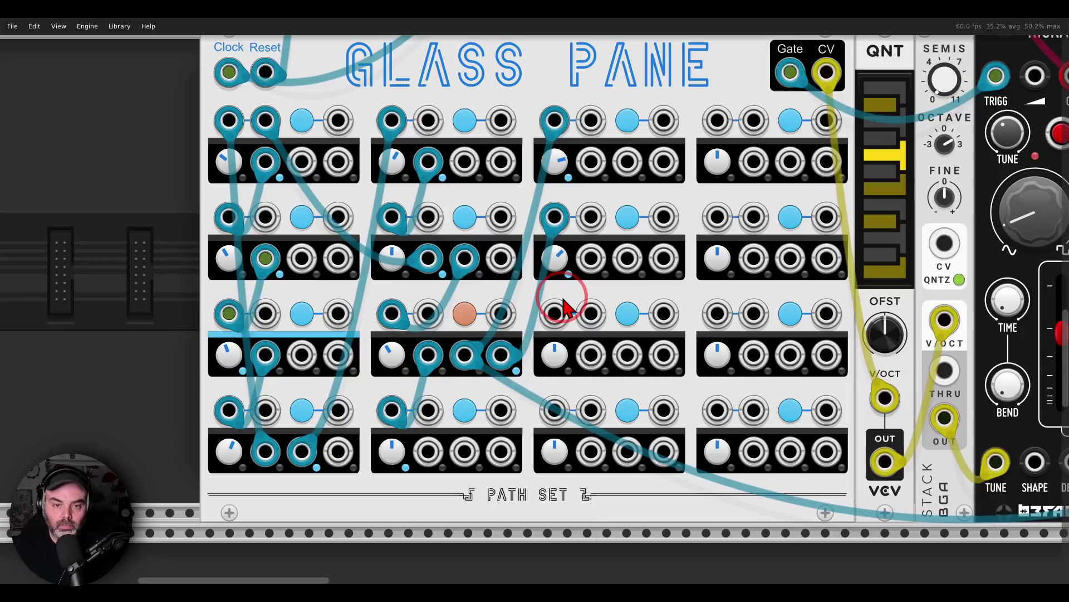
left_click_drag(556, 166, 557, 166)
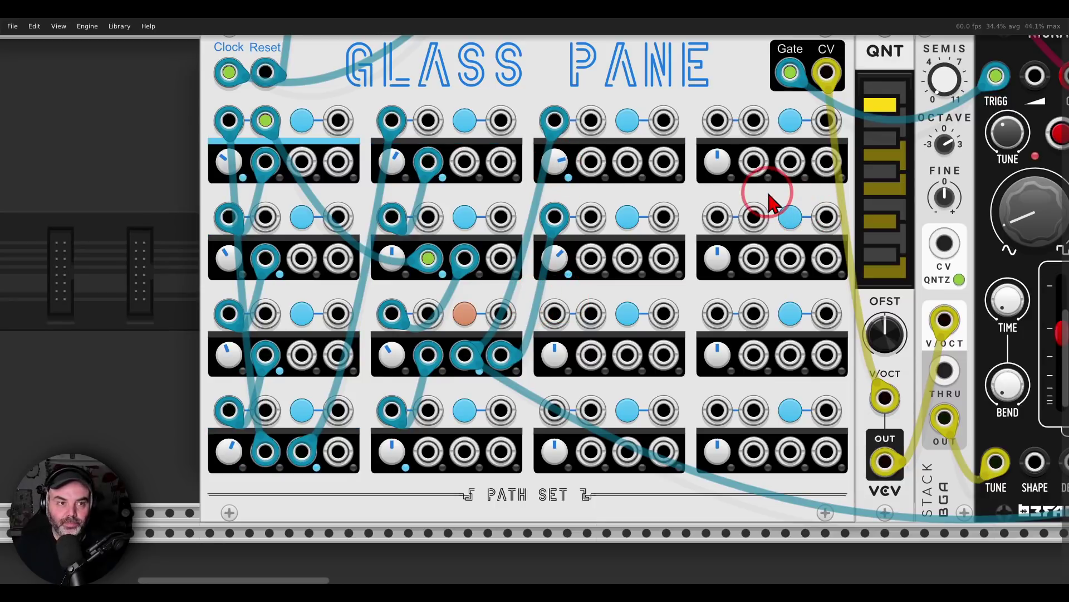
Turn the Kickall's wave shape down towards the sine end.
scroll(716, 234, "down", 2)
left_click_drag(766, 301, 573, 306)
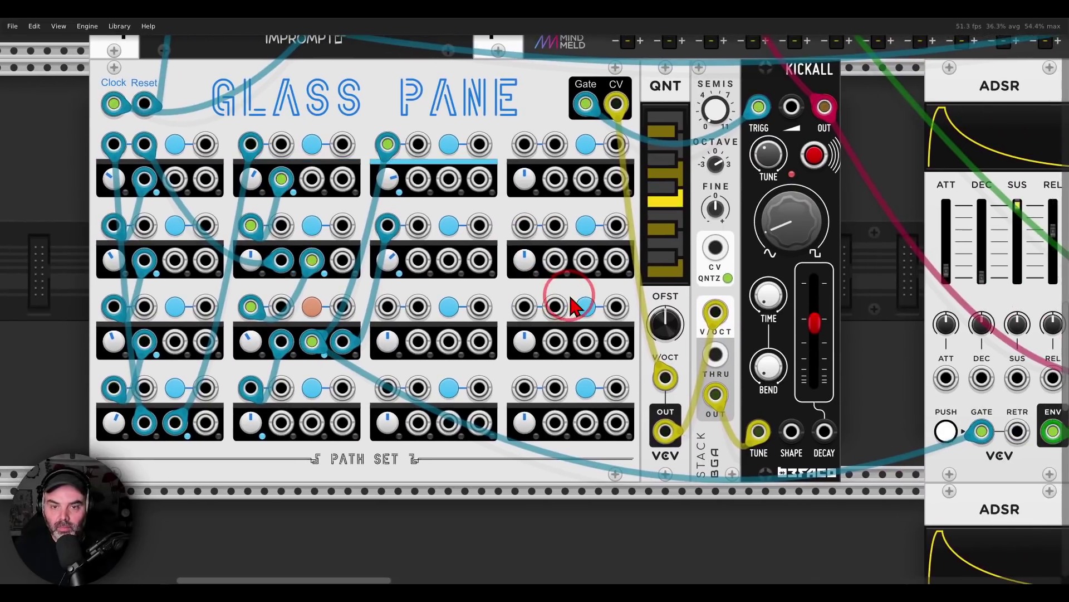
left_click(790, 234)
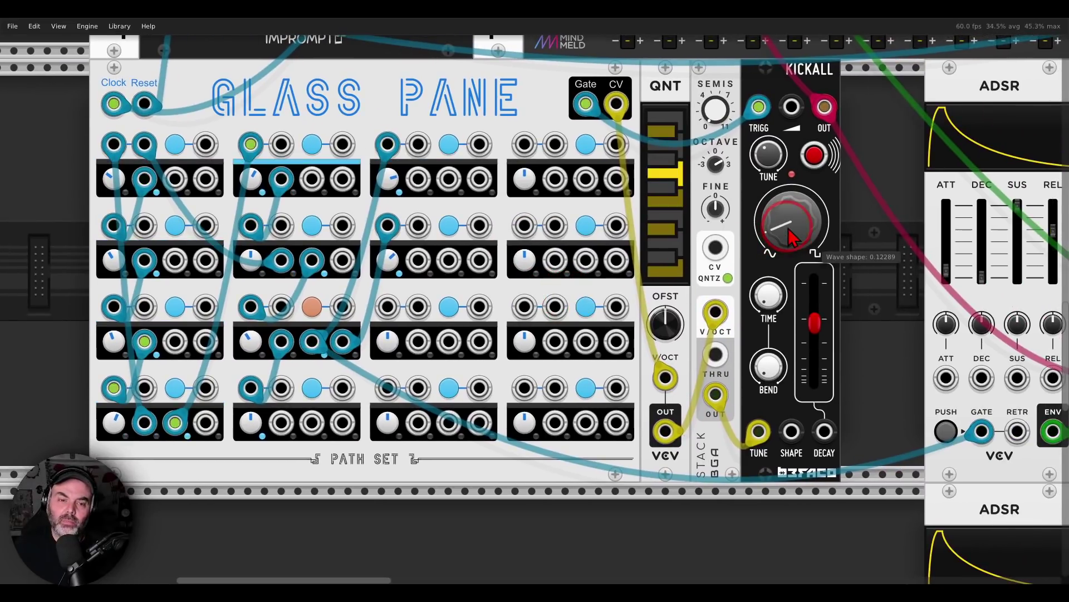
left_click_drag(791, 237, 533, 300)
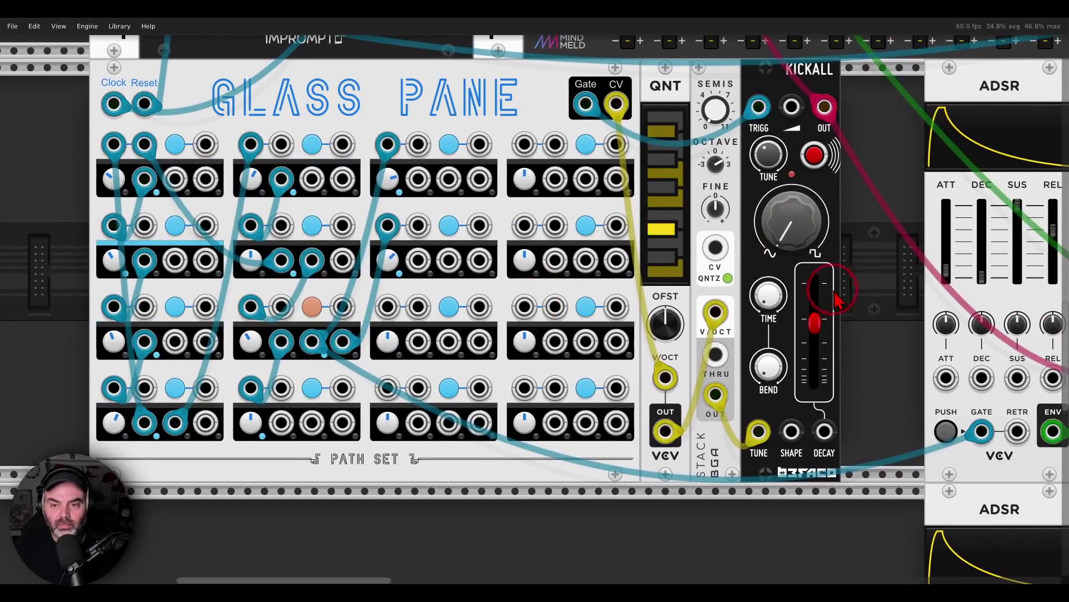
Switch the mode of the third column's second stage to Random.
scroll(865, 292, "down", 5)
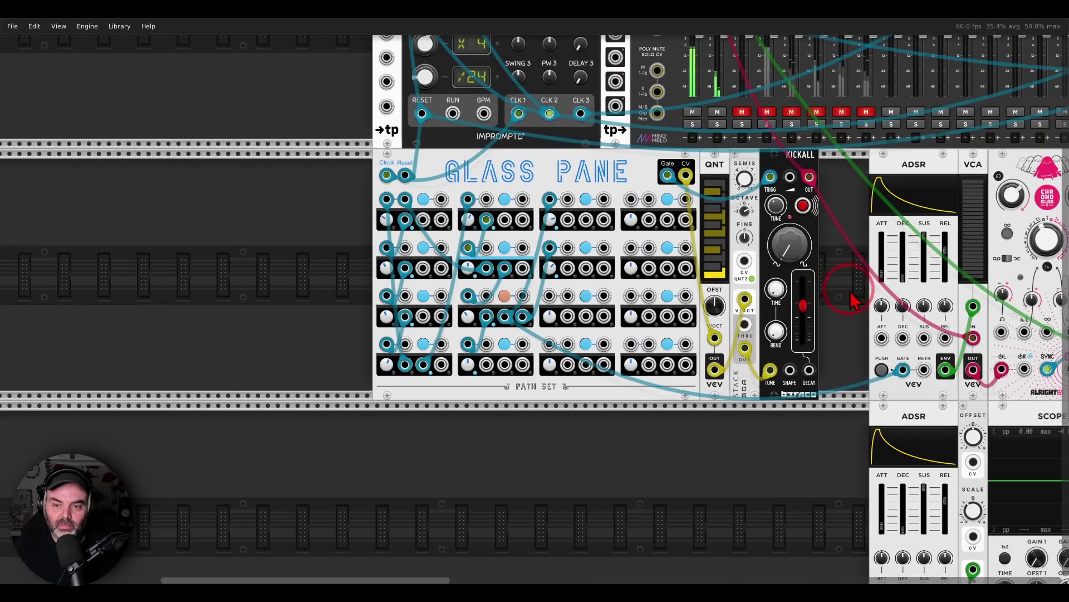
left_click_drag(850, 291, 682, 267)
scroll(685, 276, "up", 2)
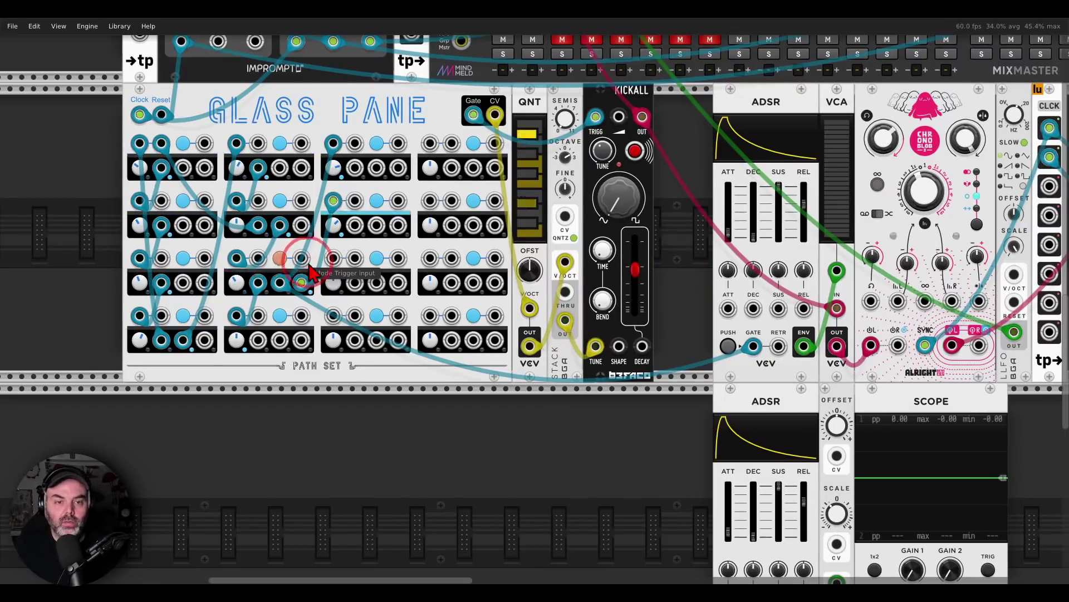
scroll(306, 267, "up", 3)
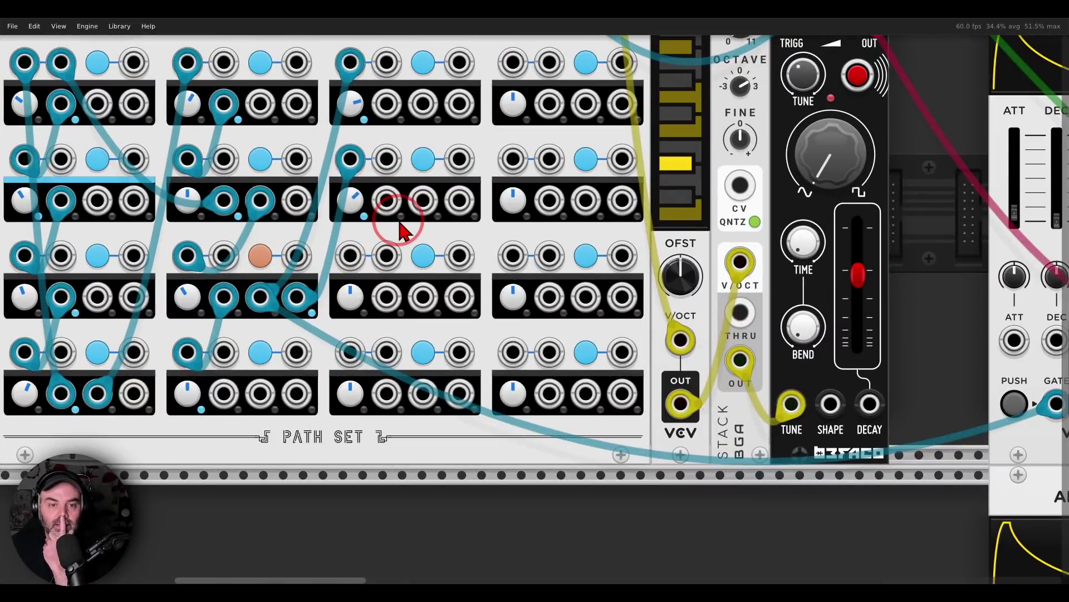
left_click(419, 161)
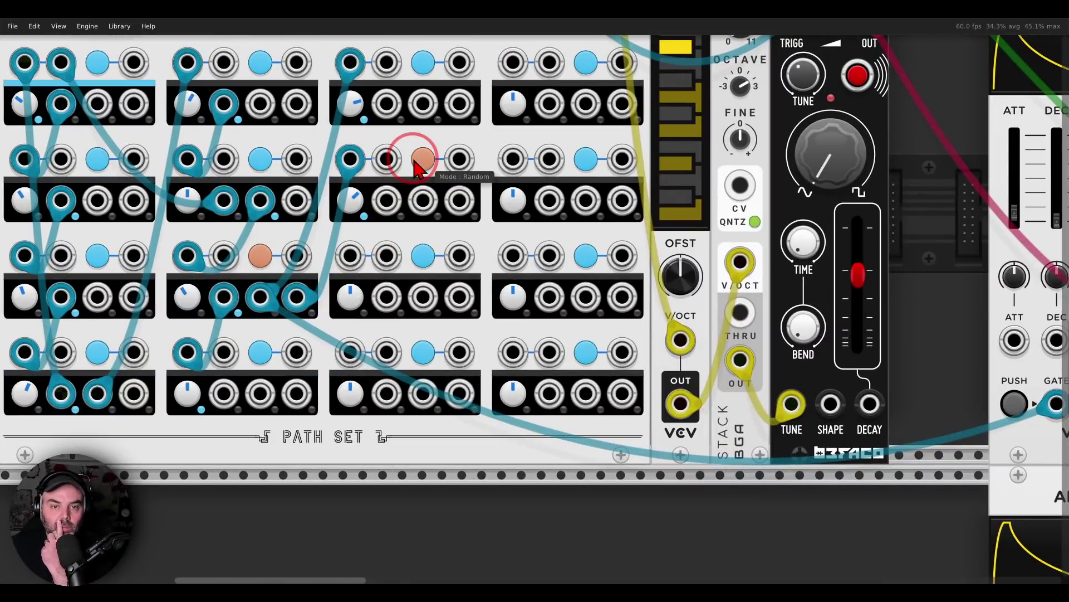
Patch the third column's Random stage outputs A and B to its third and fourth stages, and C to the fourth column's top stage.
left_click_drag(386, 201, 350, 255)
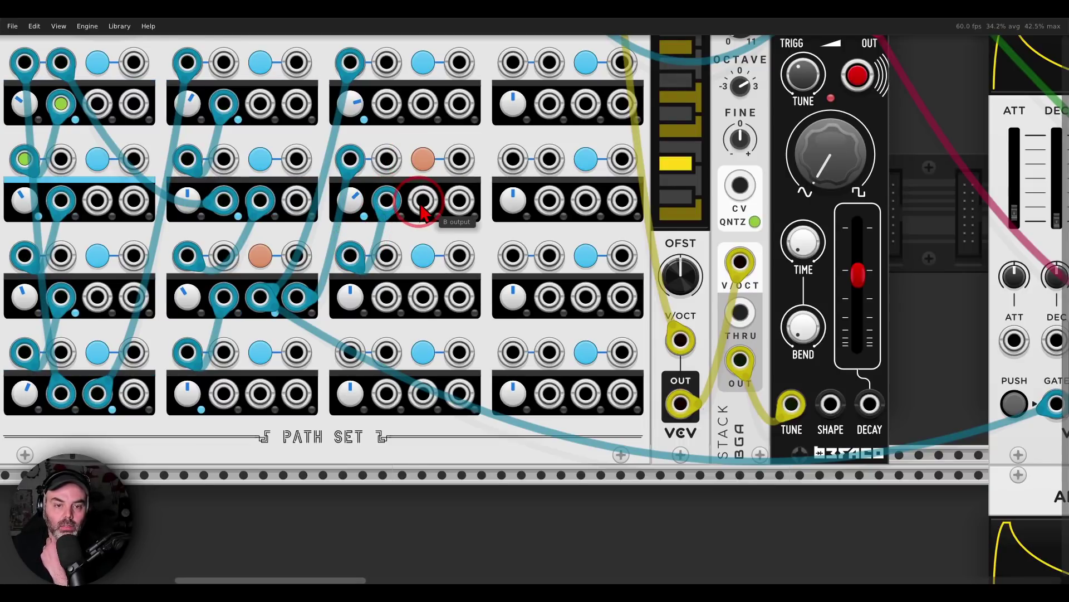
left_click_drag(422, 211, 351, 351)
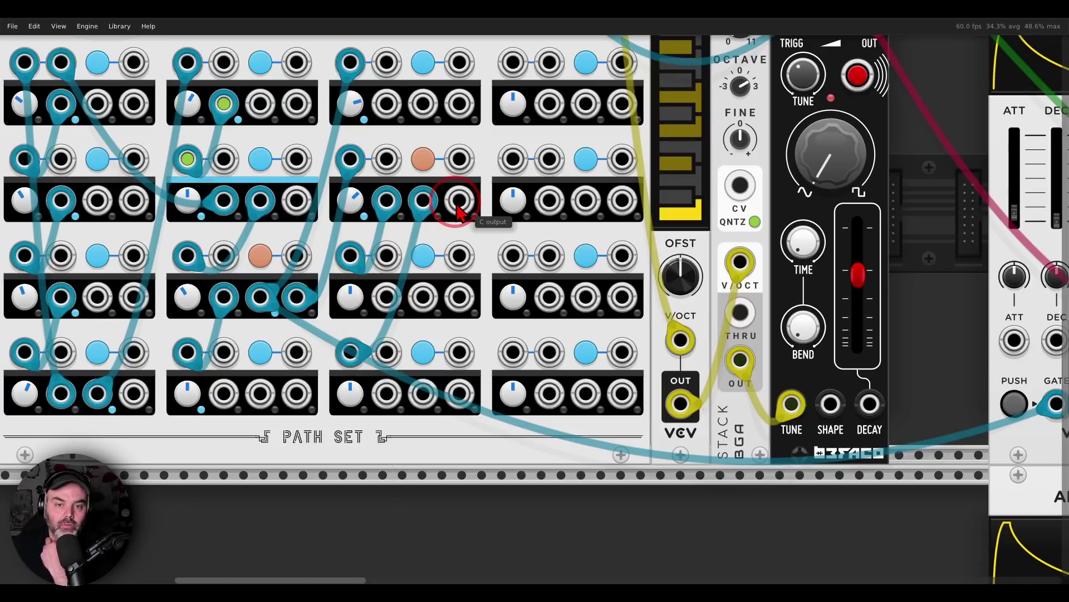
left_click_drag(457, 211, 512, 63)
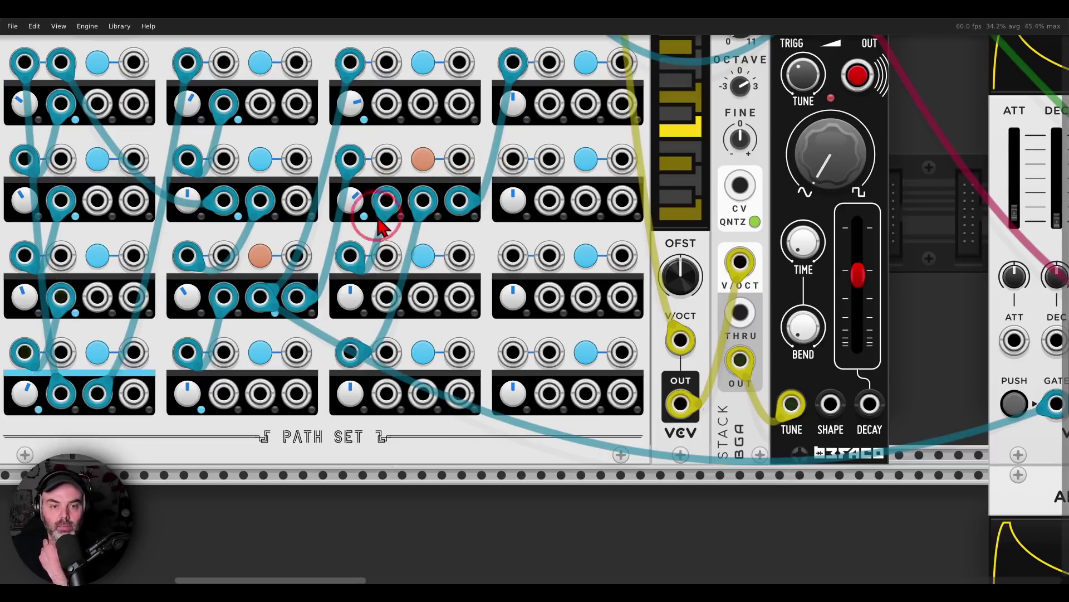
Lower the CV of the third column's bottom stage and raise the CV of the fourth column's top stage.
left_click_drag(353, 396, 354, 460)
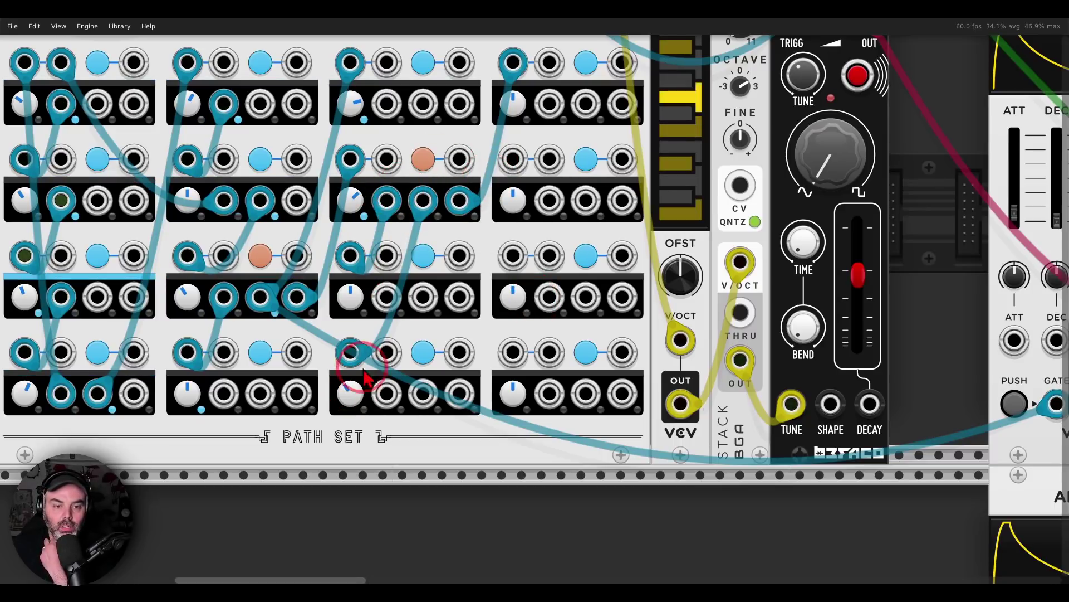
left_click_drag(513, 107, 513, 37)
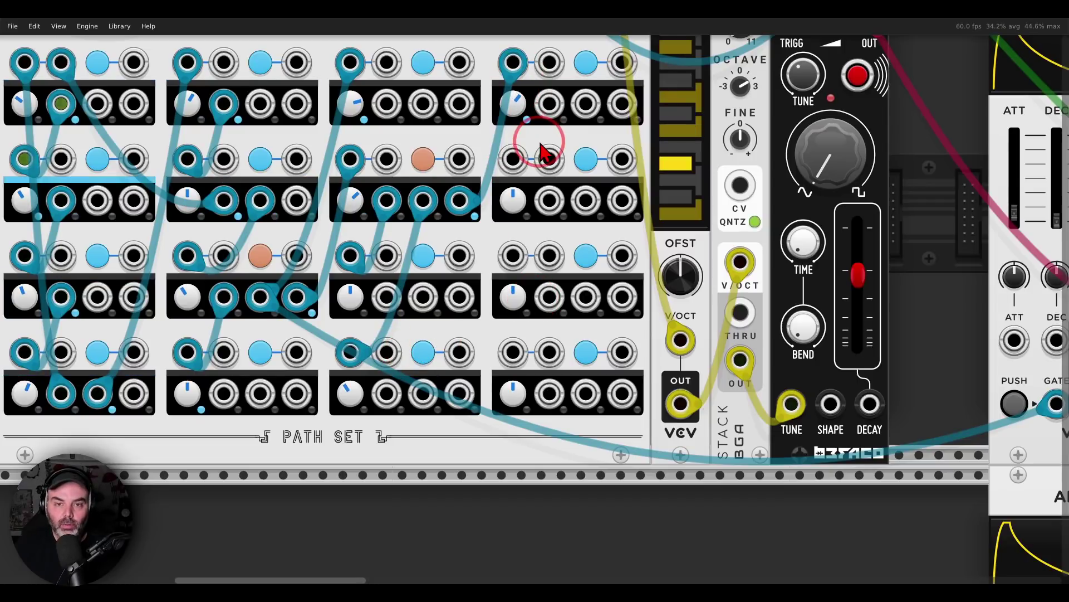
Switch the fourth column's top stage to the pink mode.
scroll(513, 117, "right", 3)
scroll(513, 117, "up", 2)
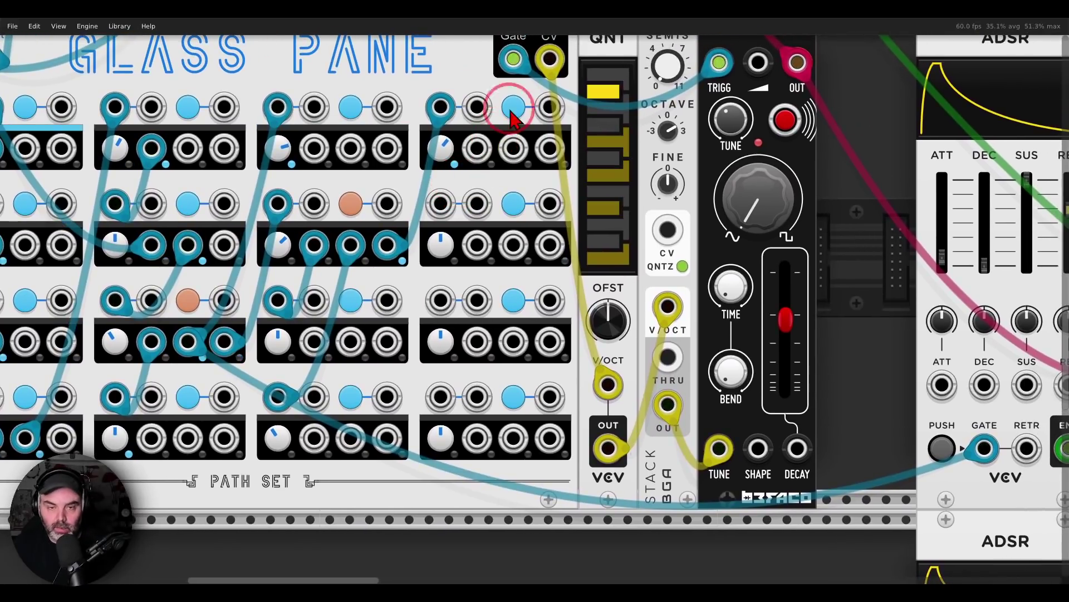
mouse_move(545, 88)
left_mouse_down()
mouse_move(438, 95)
mouse_move(434, 178)
mouse_move(554, 110)
left_mouse_up()
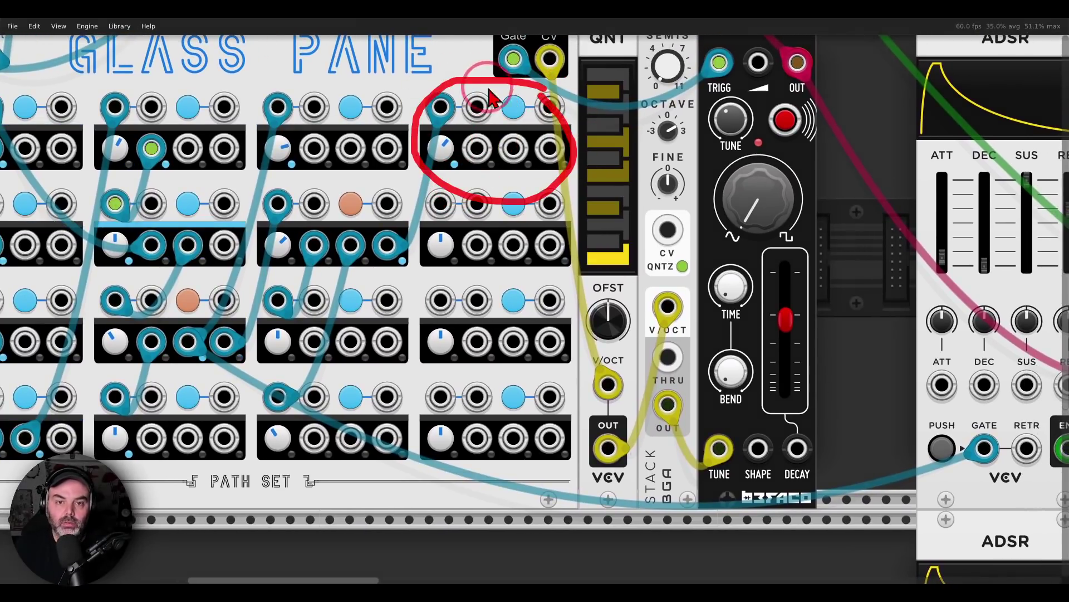
left_click(513, 109)
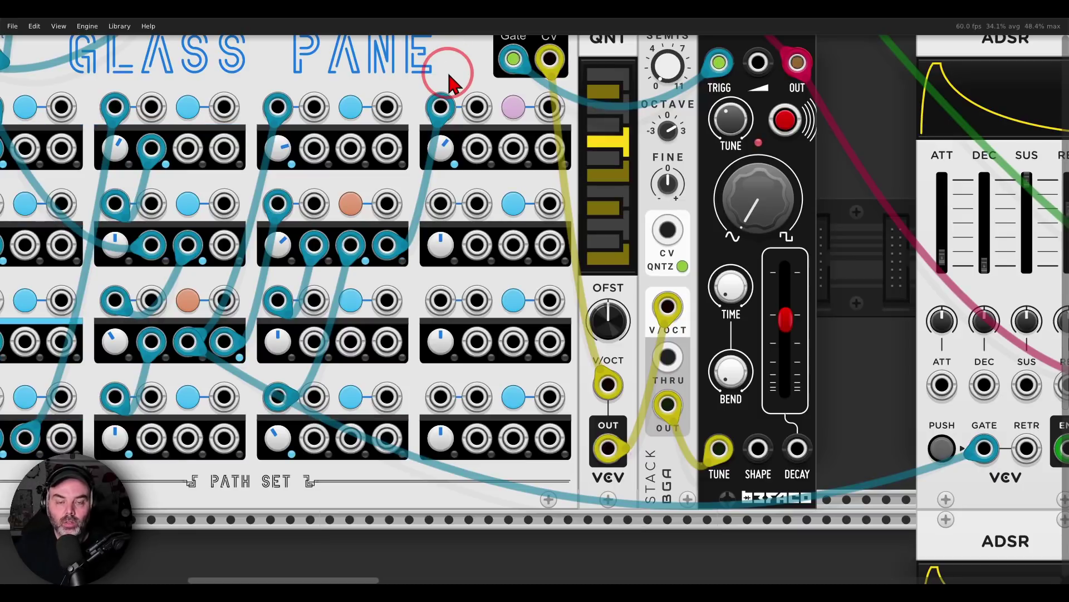
mouse_move(450, 83)
left_mouse_down()
mouse_move(485, 84)
mouse_move(412, 134)
mouse_move(585, 143)
mouse_move(509, 92)
left_mouse_up()
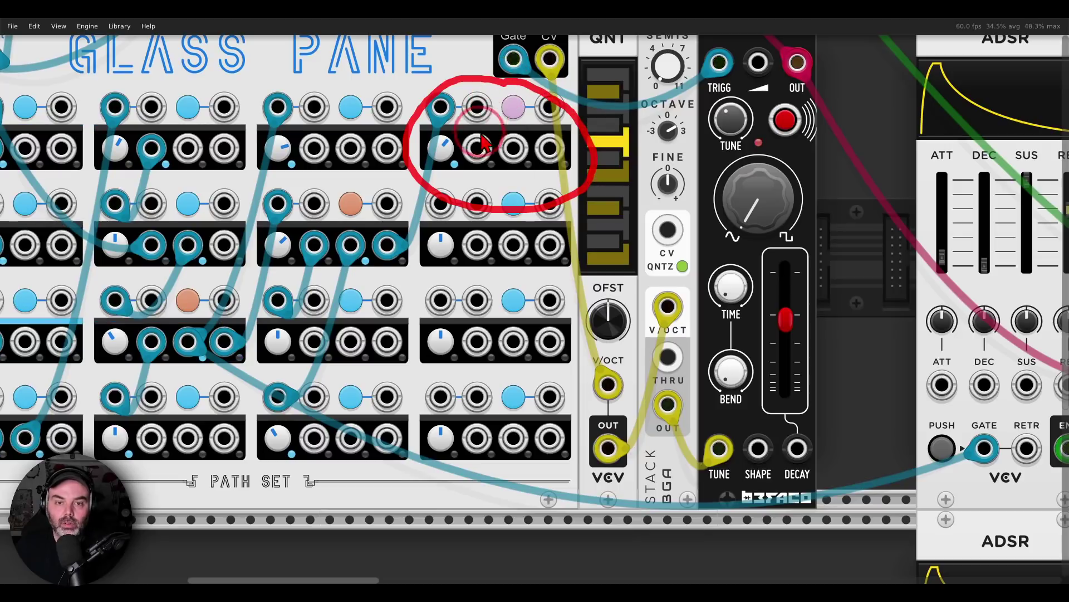
mouse_move(574, 123)
left_mouse_down()
mouse_move(501, 182)
mouse_move(580, 173)
left_mouse_up()
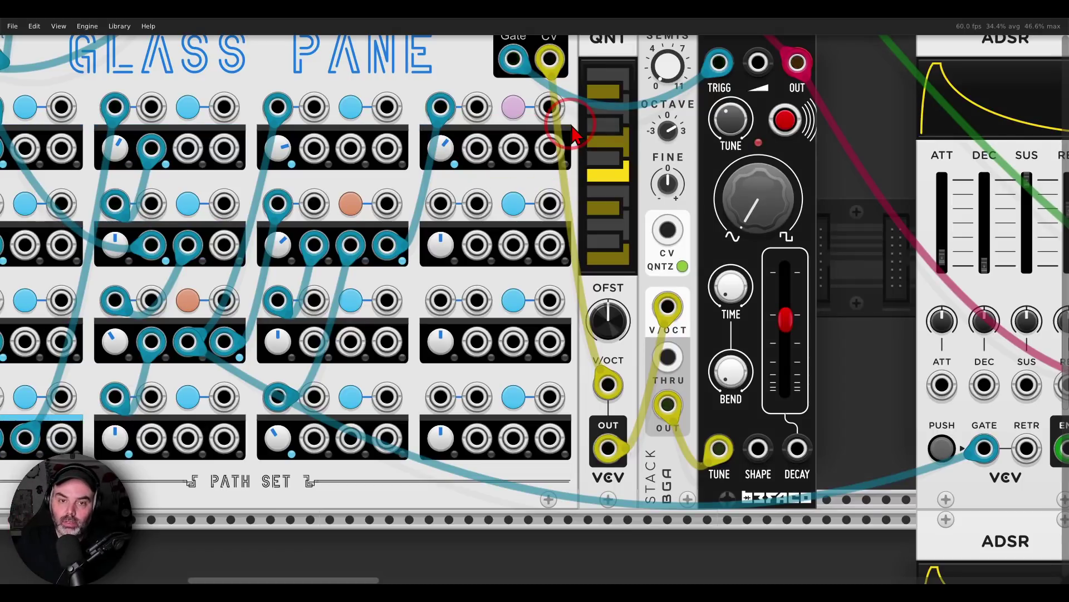
Patch outputs A, B and C of the fourth column's top stage to that column's second, third and fourth stages respectively.
left_click_drag(477, 148, 441, 203)
left_click_drag(513, 148, 441, 300)
left_click_drag(550, 147, 446, 401)
mouse_move(549, 85)
left_mouse_down()
mouse_move(407, 110)
mouse_move(531, 208)
mouse_move(565, 73)
left_mouse_up()
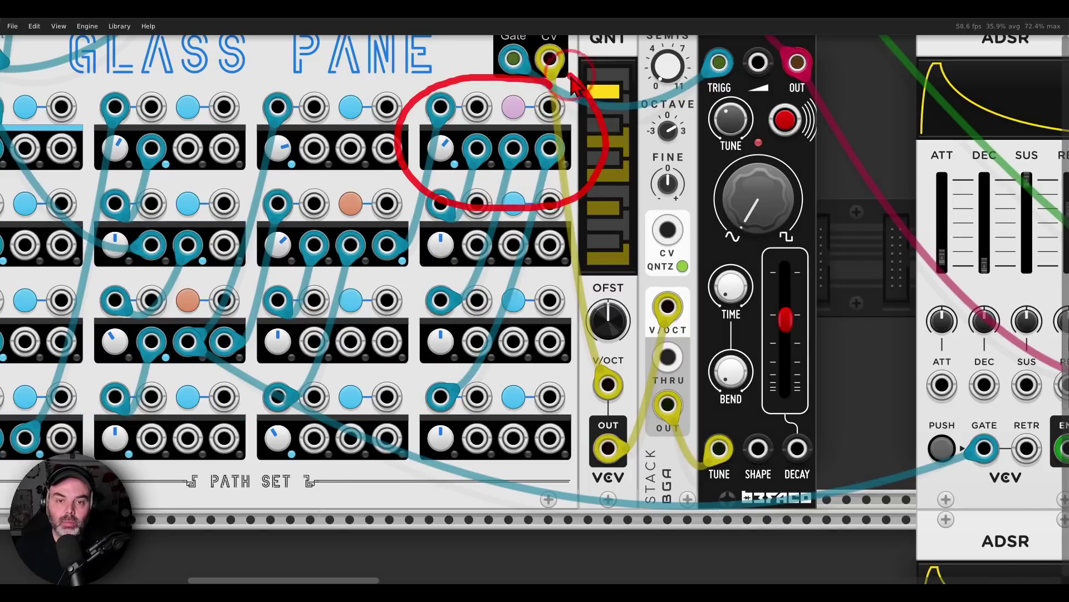
mouse_move(488, 175)
left_mouse_down()
mouse_move(425, 202)
mouse_move(405, 298)
mouse_move(415, 389)
mouse_move(446, 438)
mouse_move(504, 304)
mouse_move(482, 184)
left_mouse_up()
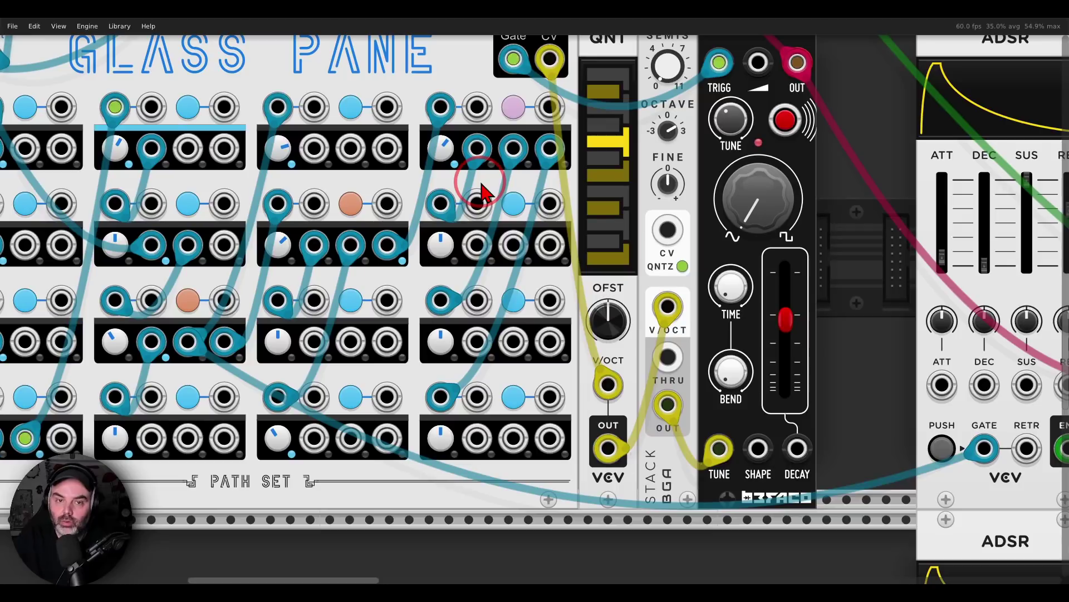
Raise the CVs of the fourth column's second, third and bottom stages.
left_click_drag(445, 249, 446, 233)
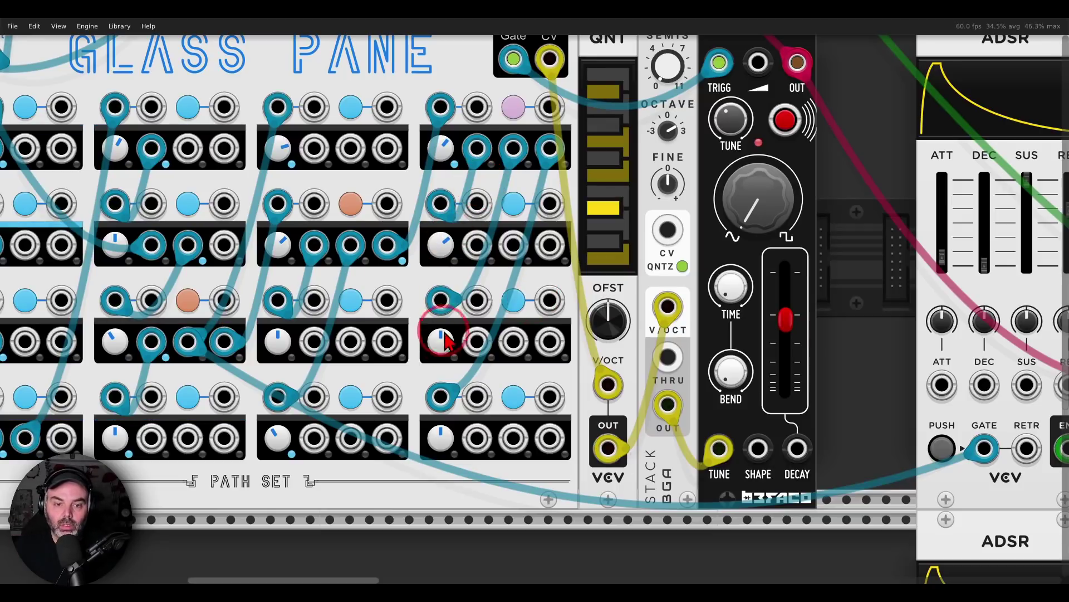
left_click_drag(444, 333, 444, 230)
left_click_drag(443, 441, 442, 338)
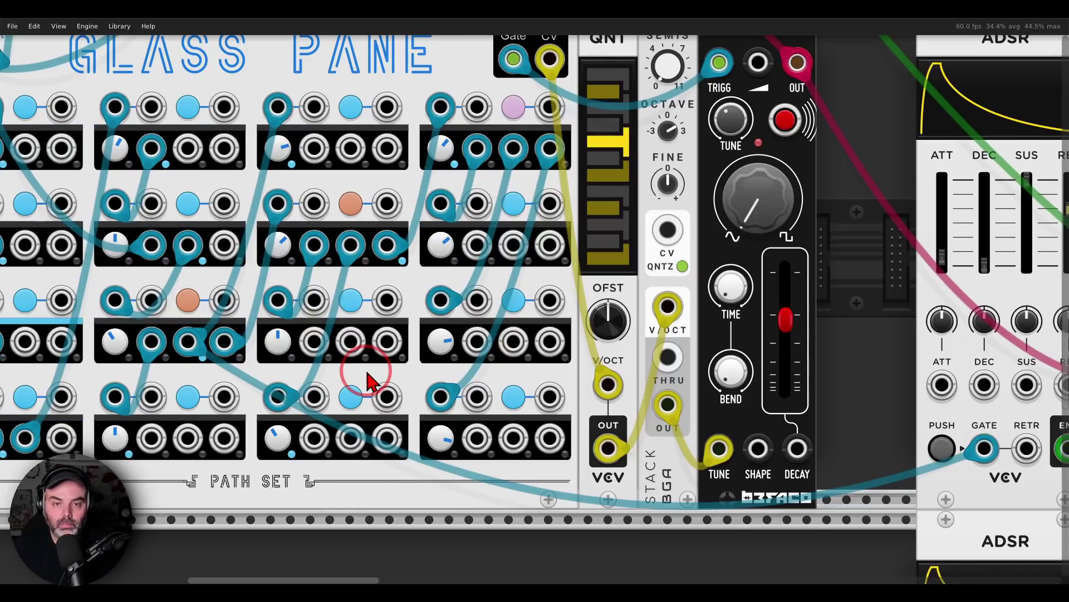
Turn the Kickall's wave shape up slightly towards the square end.
left_click_drag(784, 206, 785, 142)
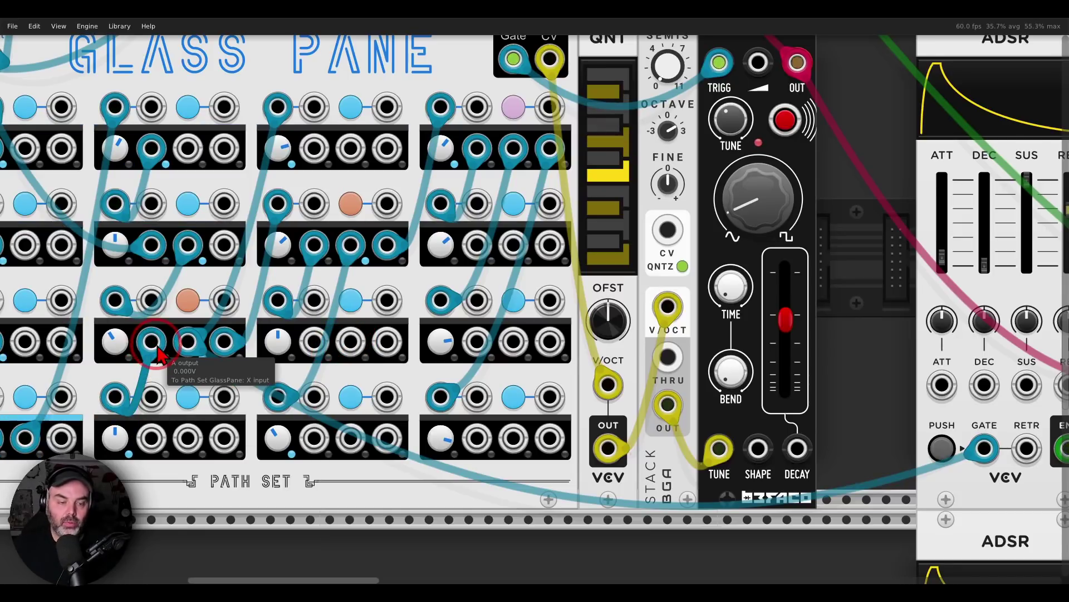
Patch the A output of the second column's orange third stage to the Y input of the fourth column's top stage.
left_click_drag(158, 354, 476, 120)
left_click(359, 342)
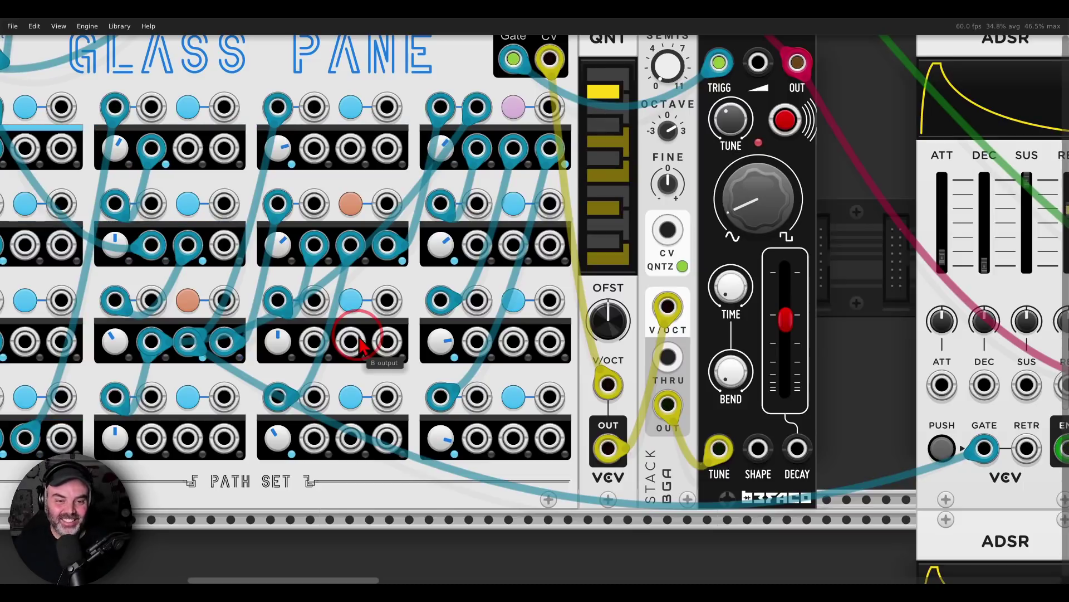
scroll(359, 338, "down", 1)
left_click_drag(376, 346, 401, 327)
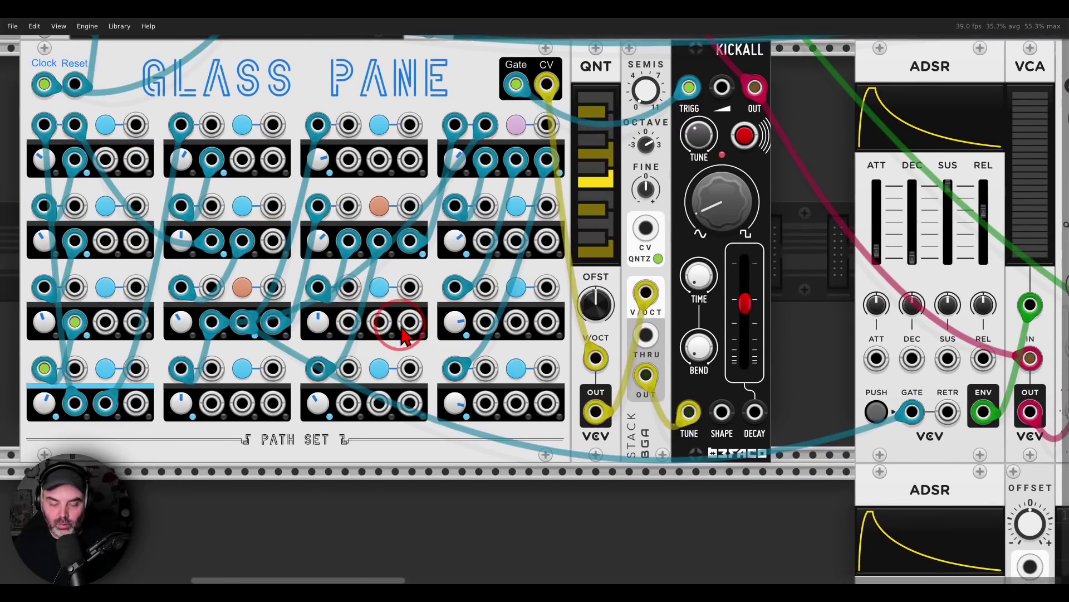
mouse_move(488, 255)
left_mouse_down()
mouse_move(427, 284)
mouse_move(508, 309)
mouse_move(502, 252)
left_mouse_up()
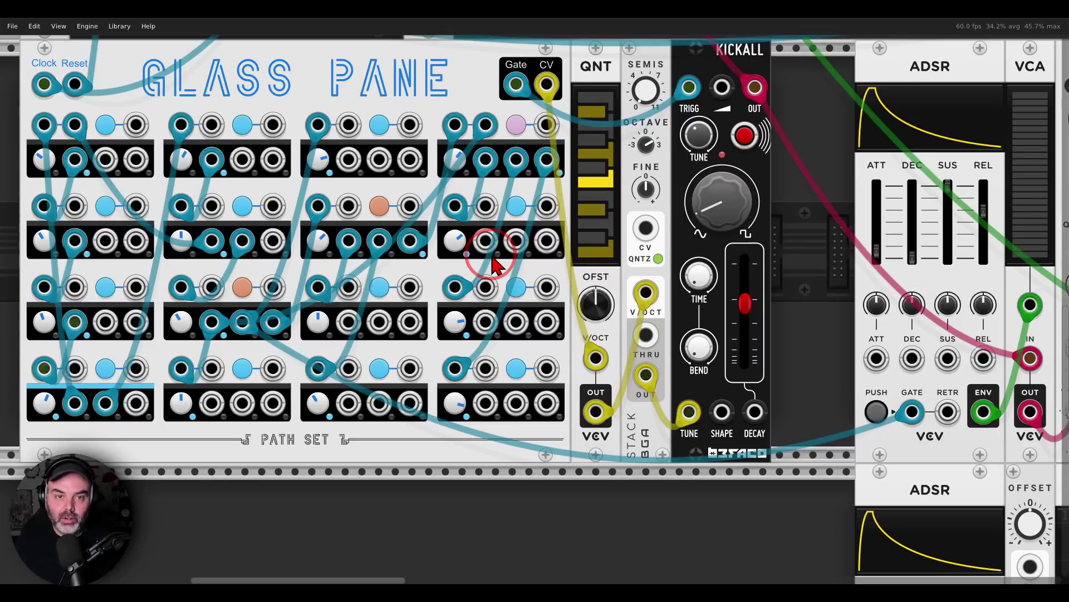
Examine Glass Pane's Ratchet Speed options without changing the setting.
right_click(418, 83)
mouse_move(463, 278)
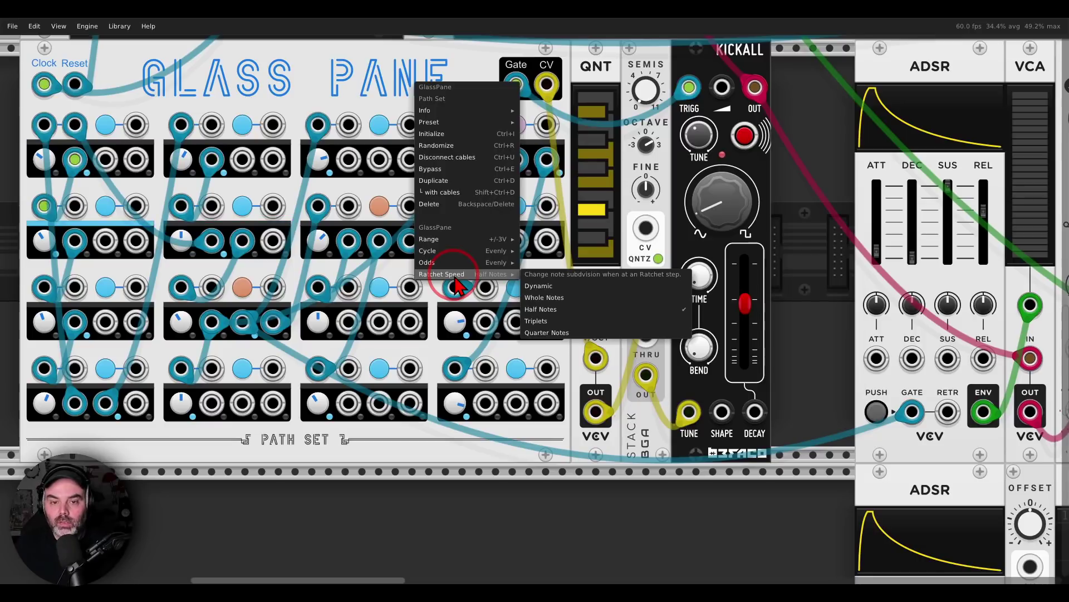
mouse_move(409, 263)
left_click(365, 94)
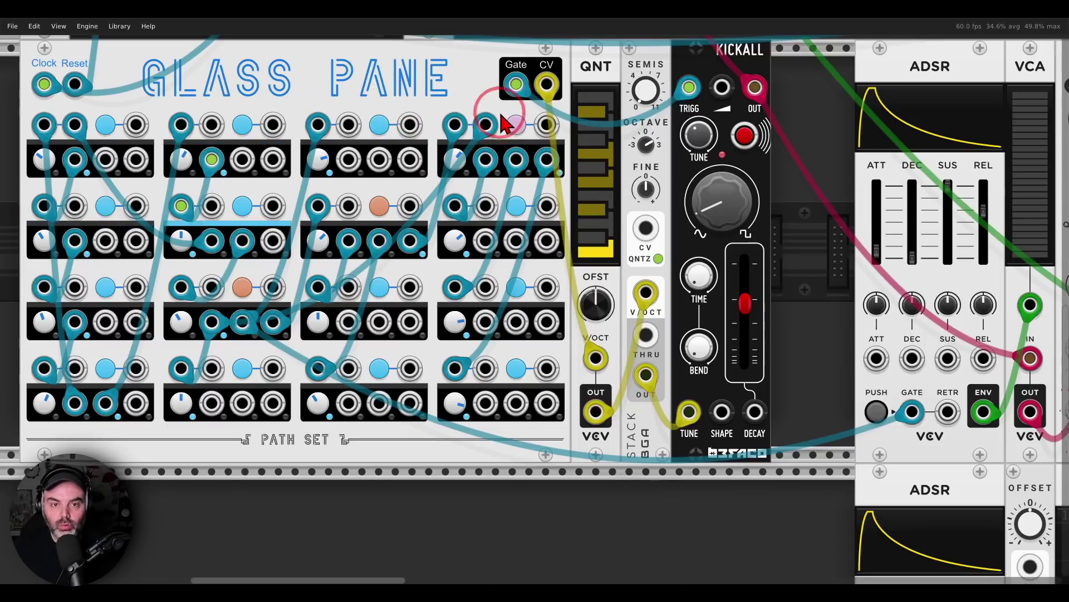
mouse_move(495, 106)
left_mouse_down()
mouse_move(440, 110)
mouse_move(431, 134)
mouse_move(479, 155)
mouse_move(504, 134)
mouse_move(493, 102)
left_mouse_up()
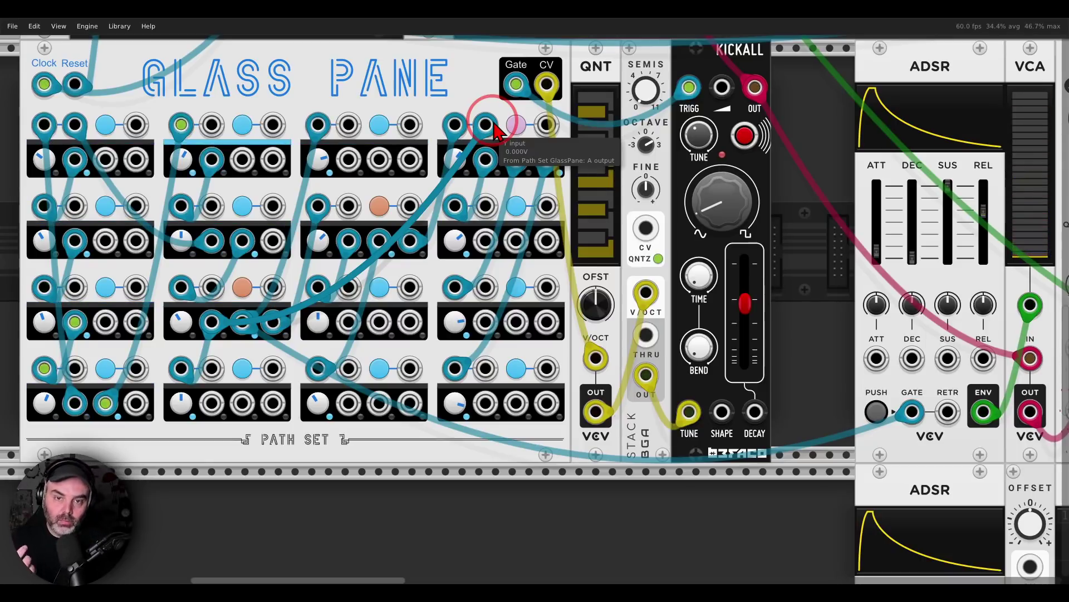
left_click_drag(857, 400, 744, 330)
scroll(749, 339, "down", 5)
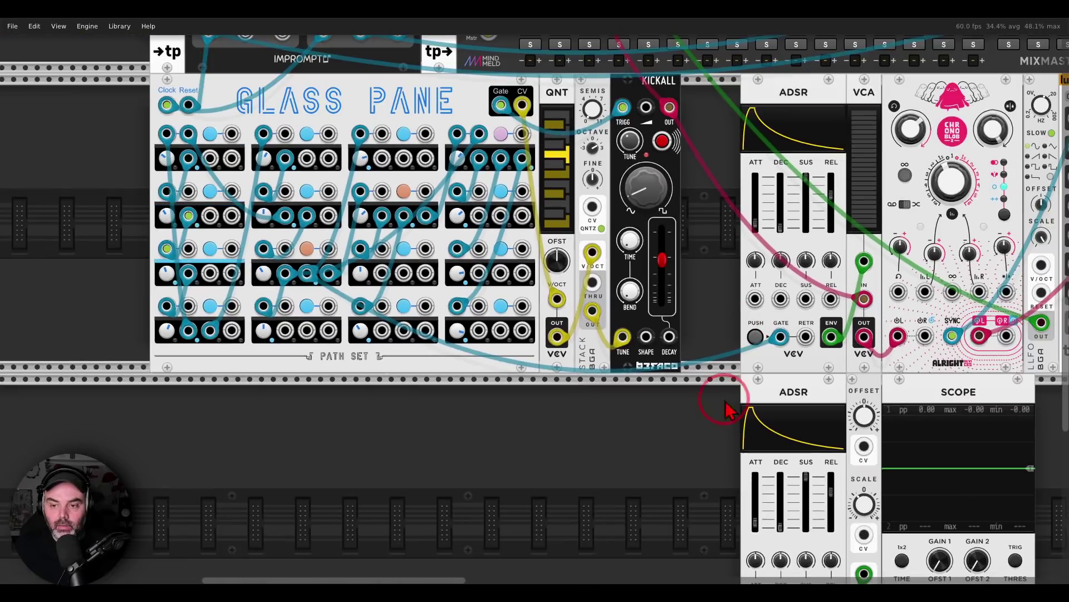
scroll(733, 406, "up", 3)
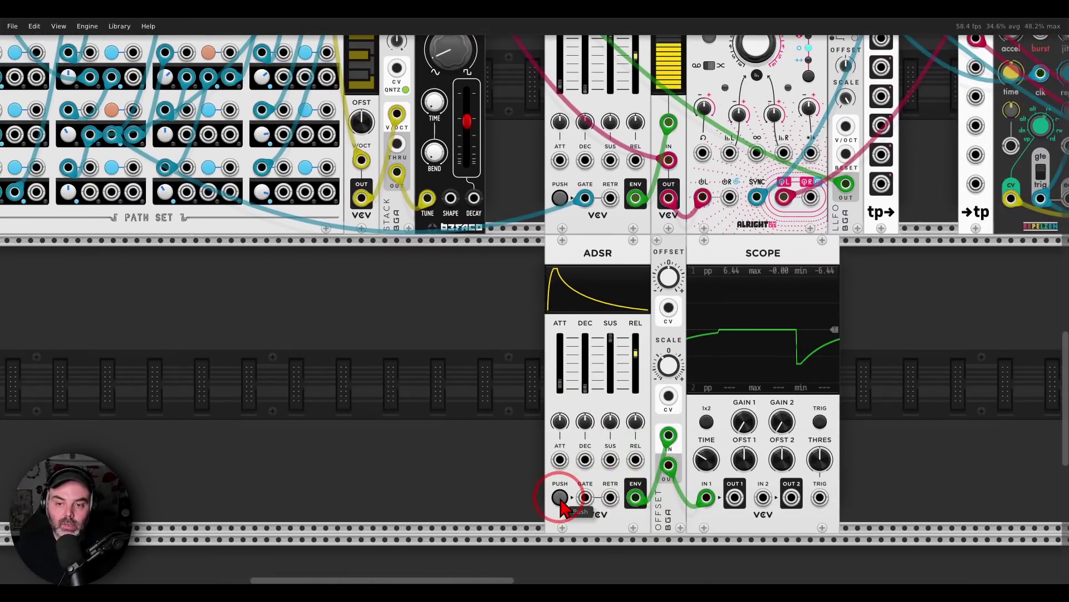
mouse_move(478, 106)
left_mouse_down()
mouse_move(456, 111)
mouse_move(466, 144)
mouse_move(481, 119)
mouse_move(491, 159)
left_mouse_up()
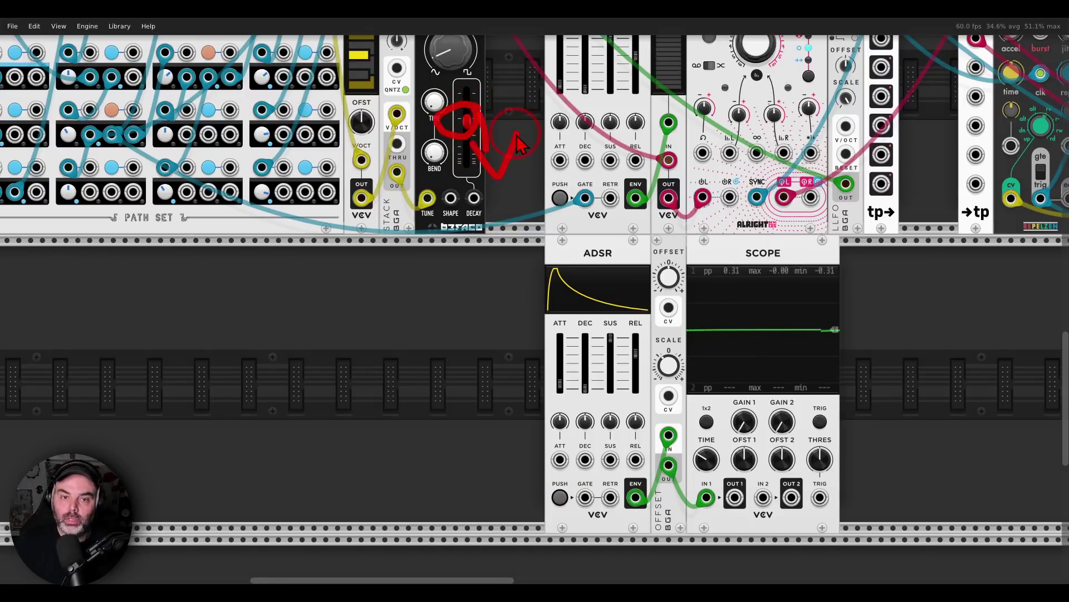
left_click_drag(516, 139, 574, 183)
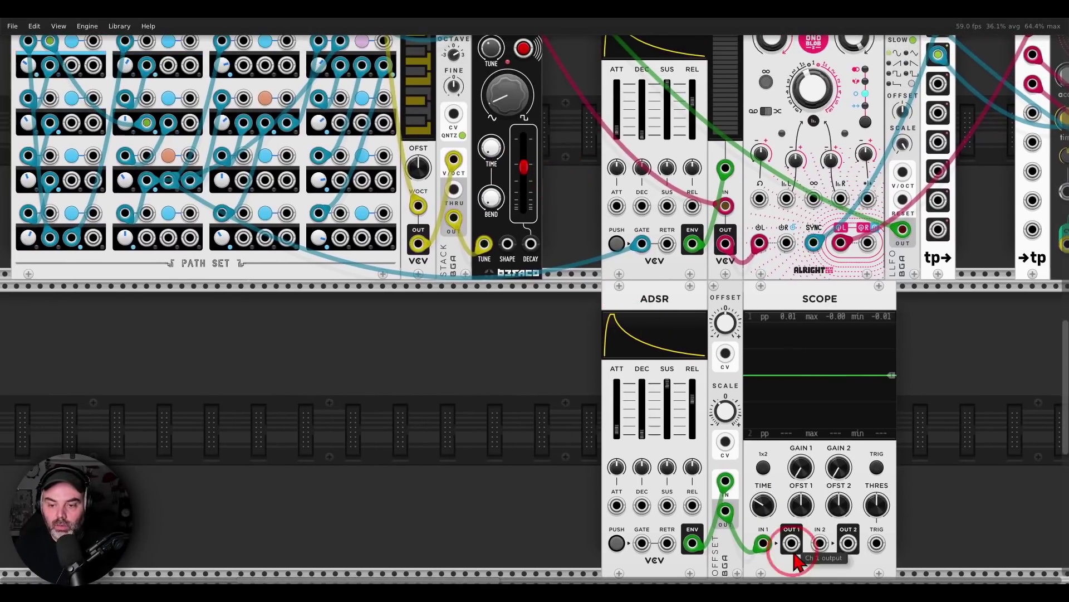
left_click_drag(795, 555, 531, 244)
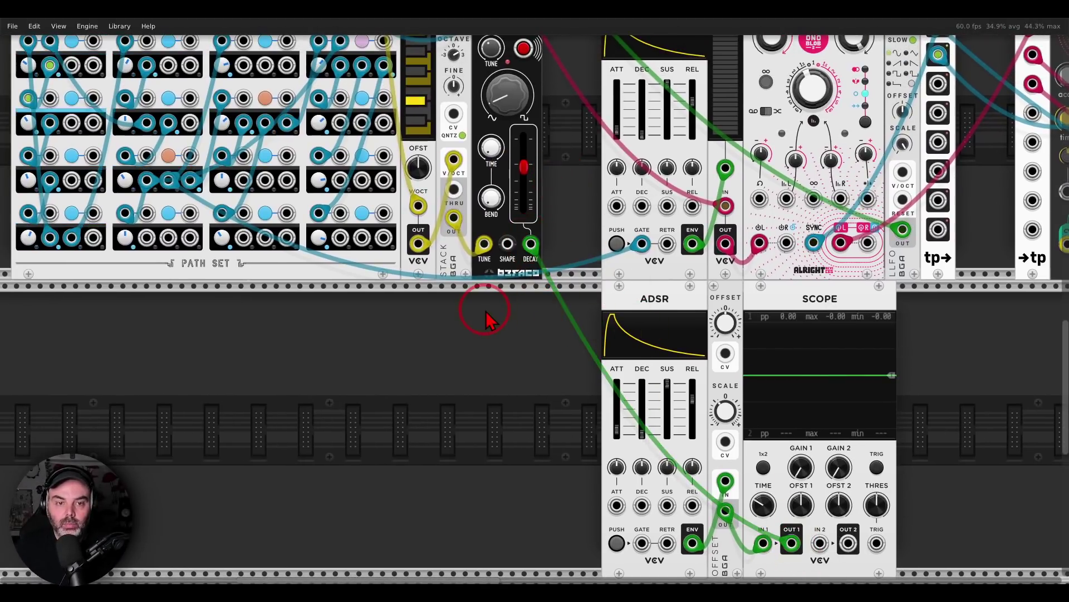
Patch an additional cable from the second column's orange third stage to the gate input of the lower ADSR.
left_click_drag(486, 312, 556, 340)
left_click_drag(411, 68, 701, 599, "ctrl")
left_click_drag(686, 525, 711, 502)
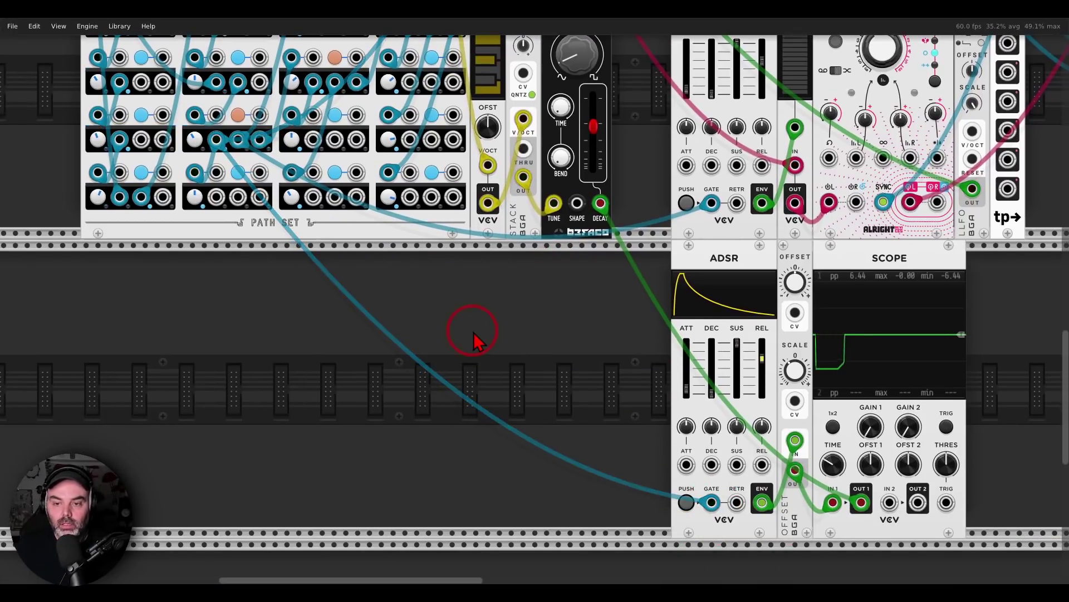
left_click_drag(427, 281, 566, 457)
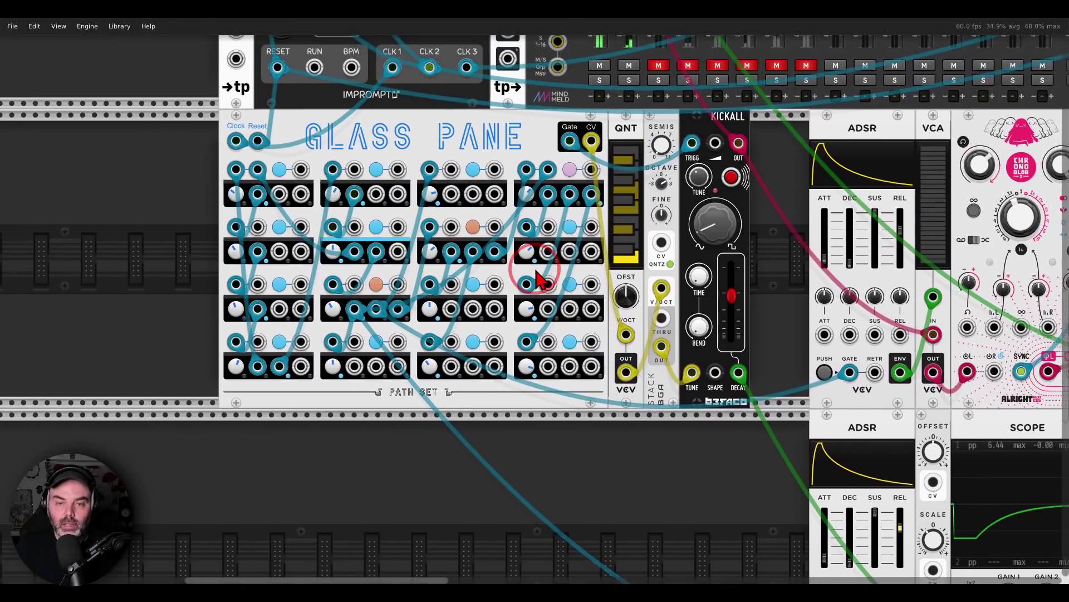
scroll(540, 274, "up", 1, "ctrl")
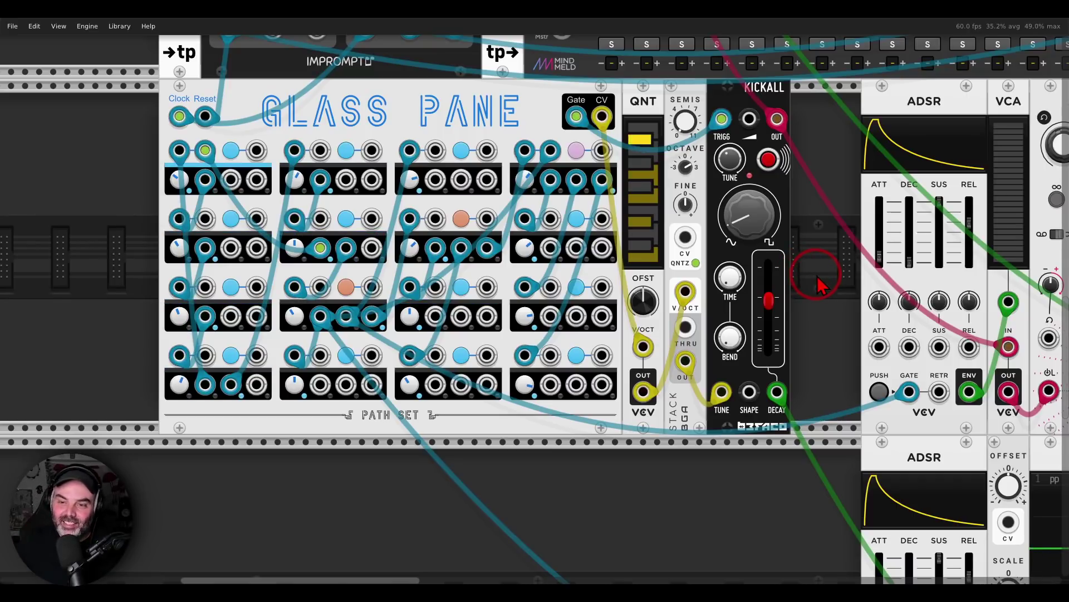
Patch the A output of Glass Pane's fourth column bottom stage to the Re-Burst's burst input.
scroll(817, 276, "down", 3)
left_click_drag(818, 282, 513, 306)
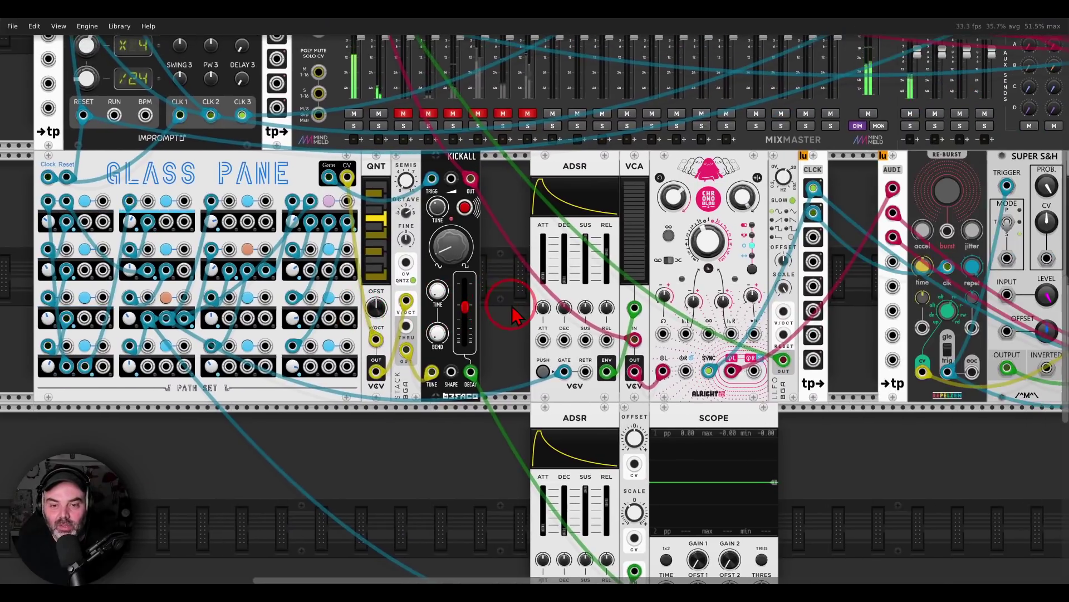
left_click_drag(852, 452, 517, 440)
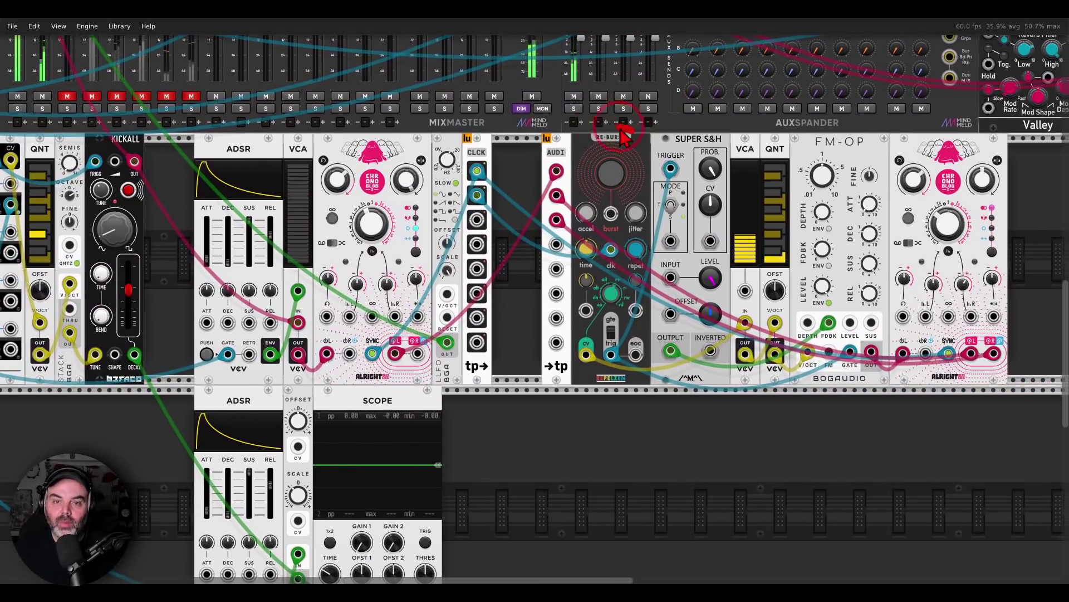
mouse_move(631, 230)
left_mouse_down()
mouse_move(654, 163)
mouse_move(637, 144)
left_mouse_up()
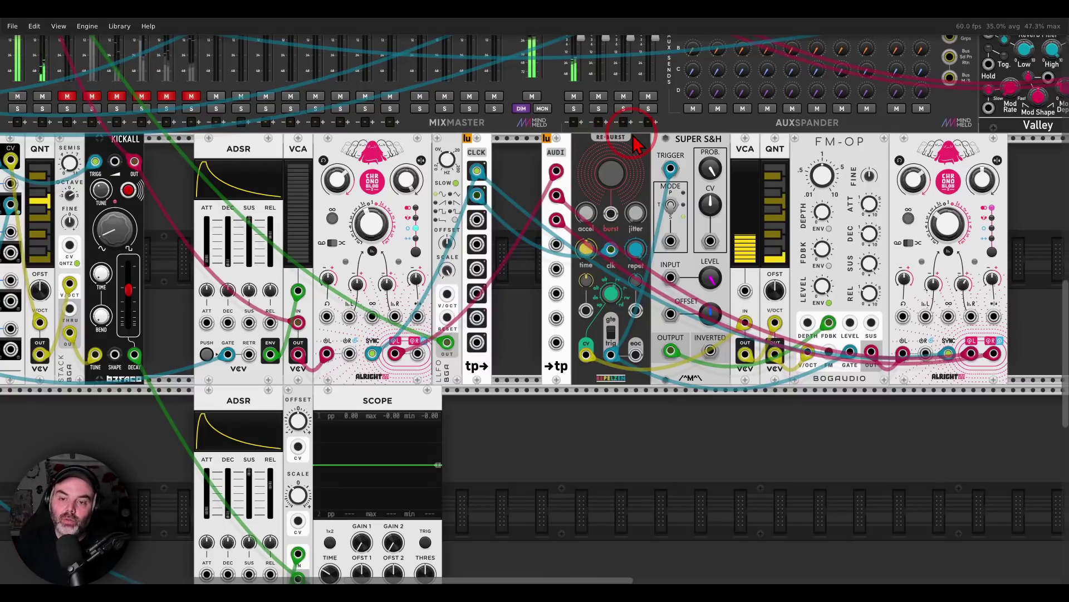
left_click_drag(886, 135, 879, 122)
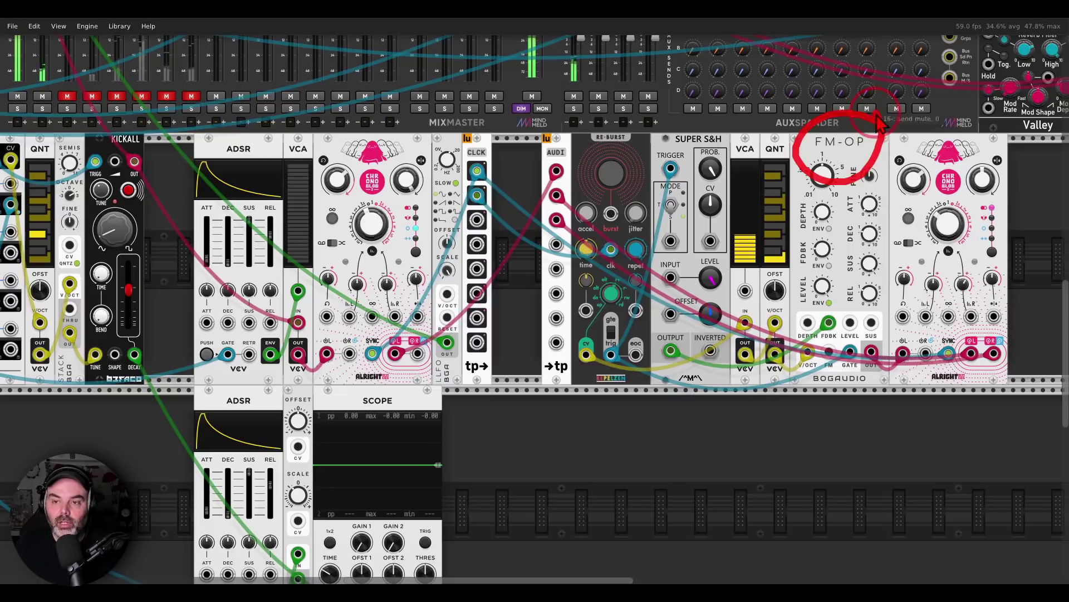
left_click_drag(525, 290, 744, 278)
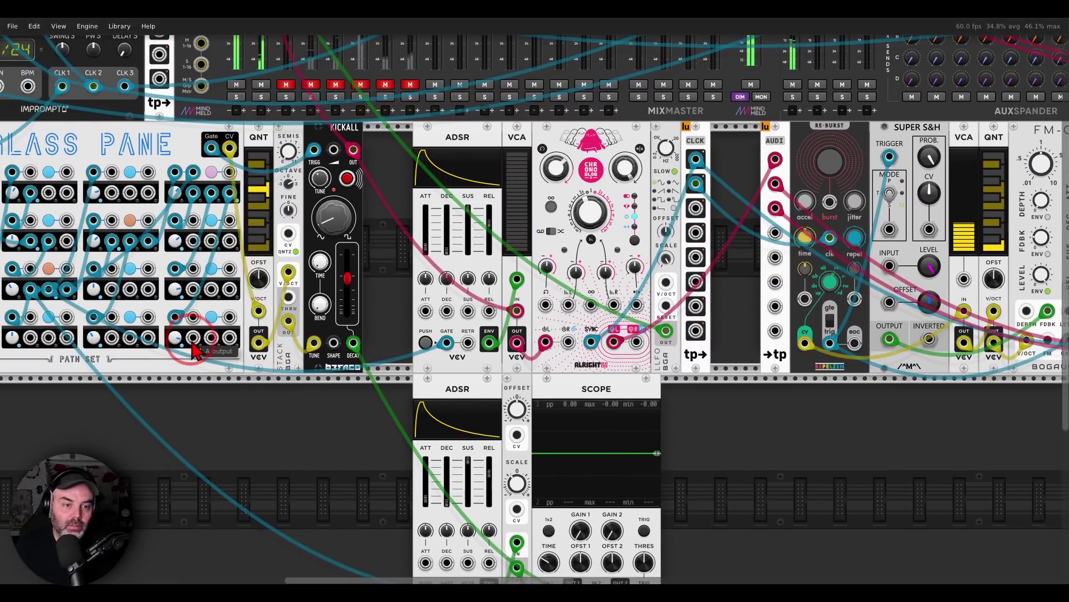
left_click_drag(194, 339, 830, 203)
left_click(746, 247)
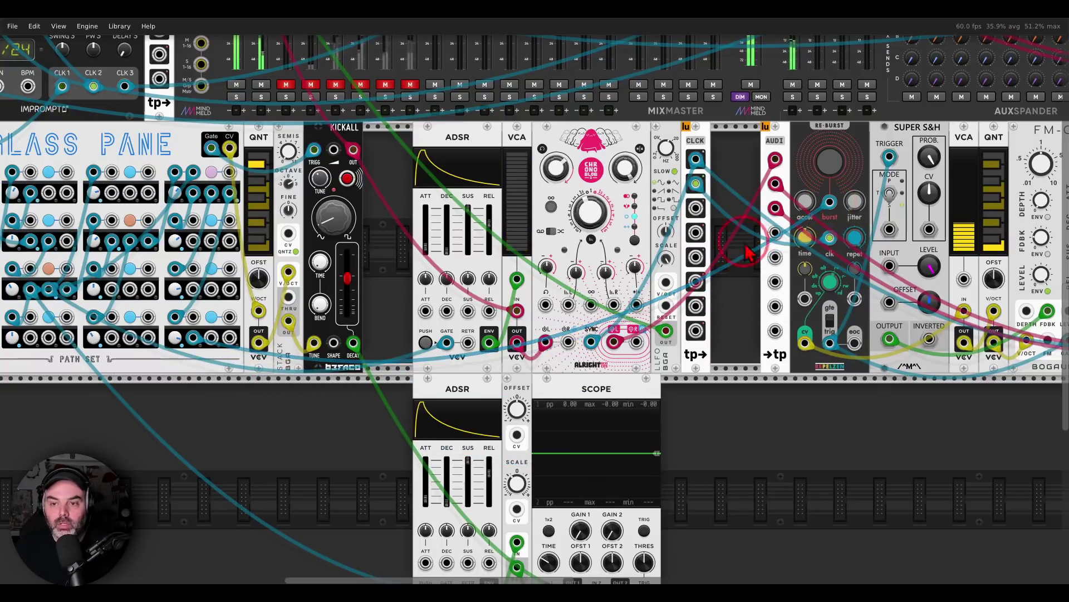
Examine the trigger routing from Glass Pane's fourth-column bottom stage to the Re-Burst's burst input.
left_click_drag(312, 428, 362, 399)
scroll(349, 426, "down", 1)
scroll(363, 406, "down", 3)
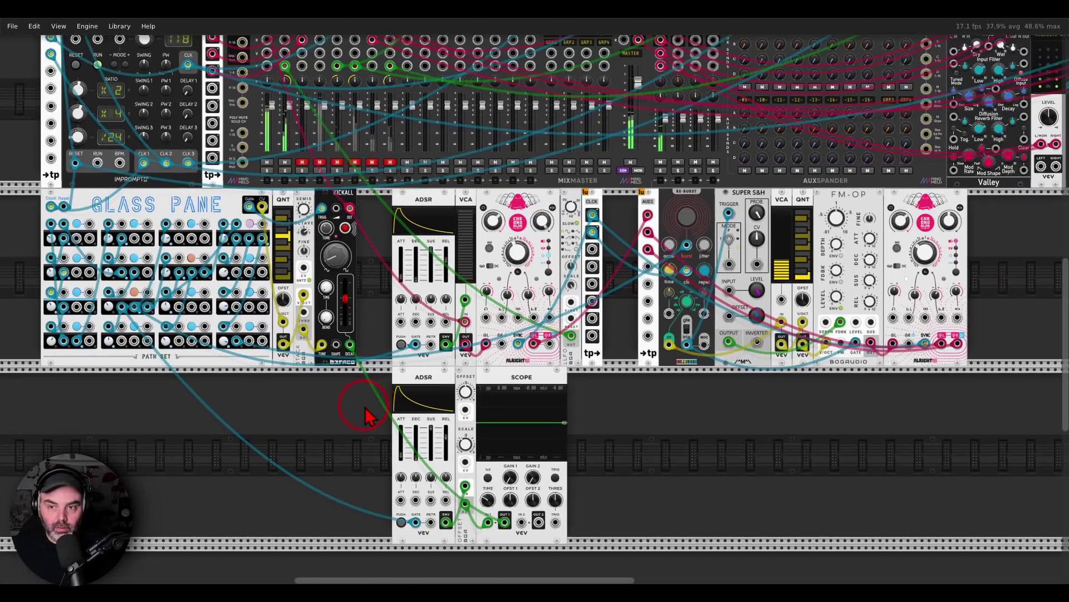
left_click_drag(387, 348, 389, 341)
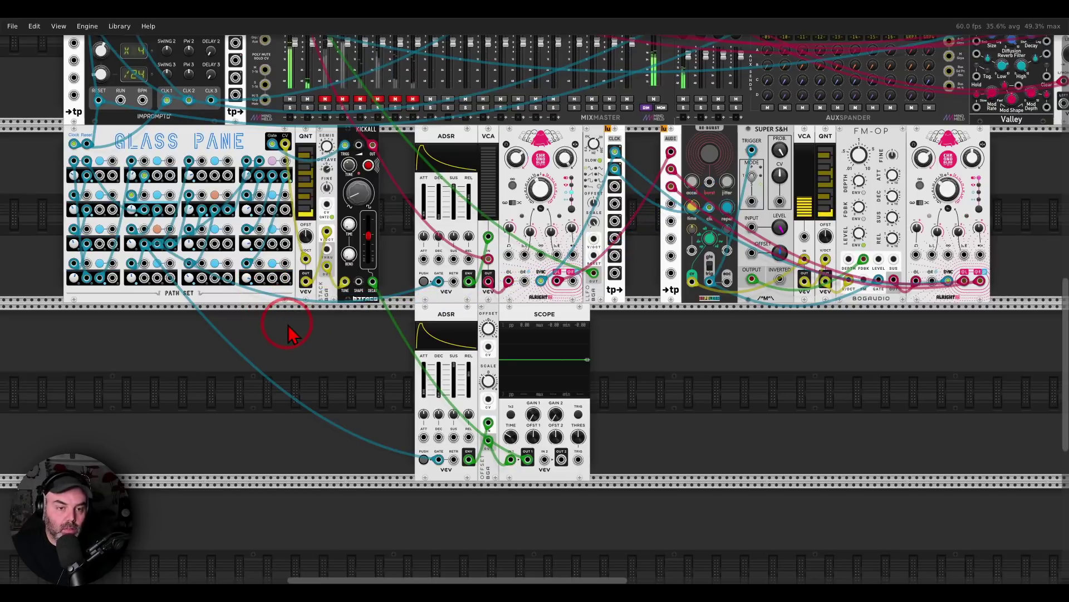
left_click_drag(253, 277, 709, 181)
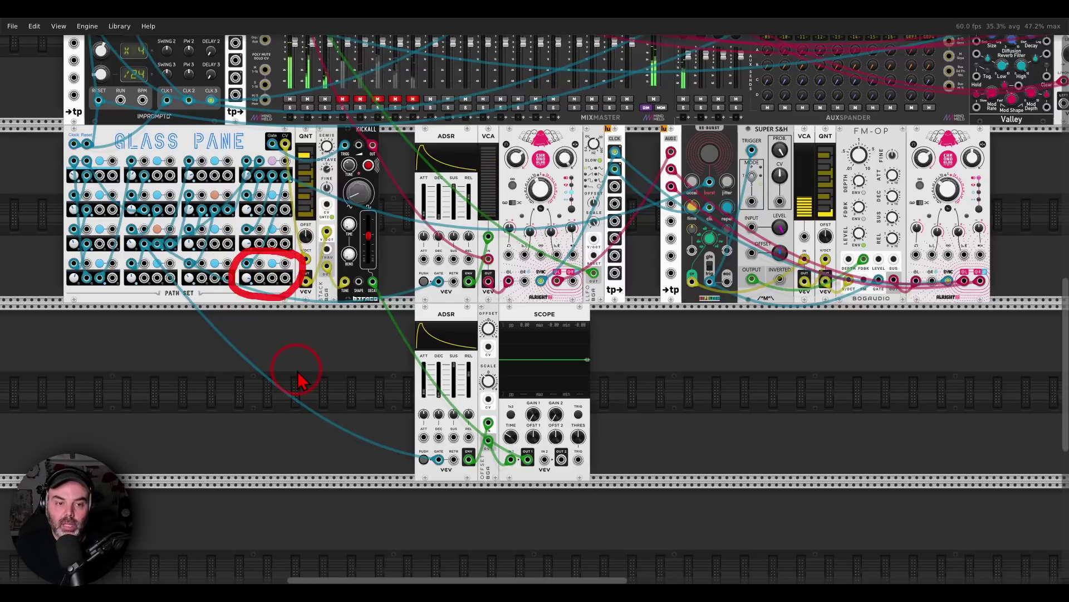
mouse_move(287, 292)
left_mouse_down()
mouse_move(400, 326)
mouse_move(665, 184)
mouse_move(642, 169)
mouse_move(686, 217)
left_mouse_up()
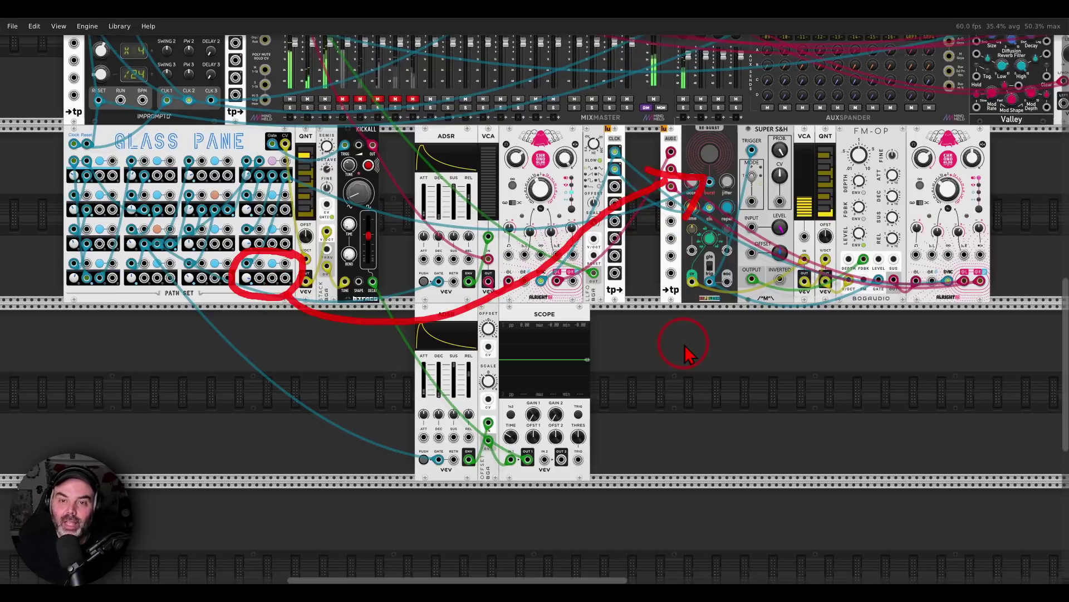
key("Escape")
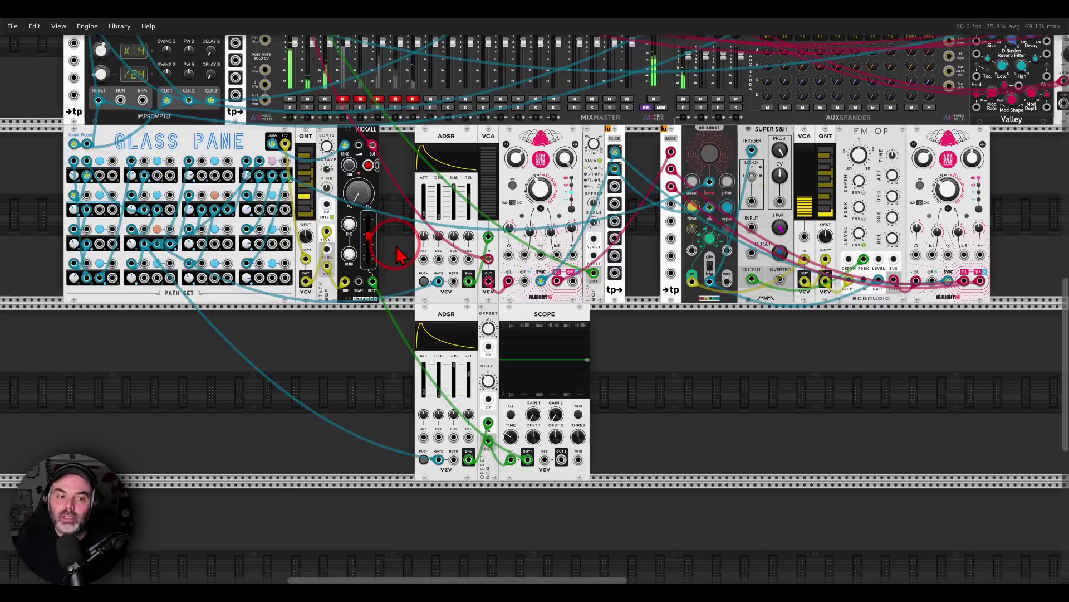
Review the other voices in the upper row, from the Trummor drum synthesizer and Macro Oscillator 2 to Squonk, Noise Plethora, Percall and the Tangents filters.
scroll(400, 255, "down", 3)
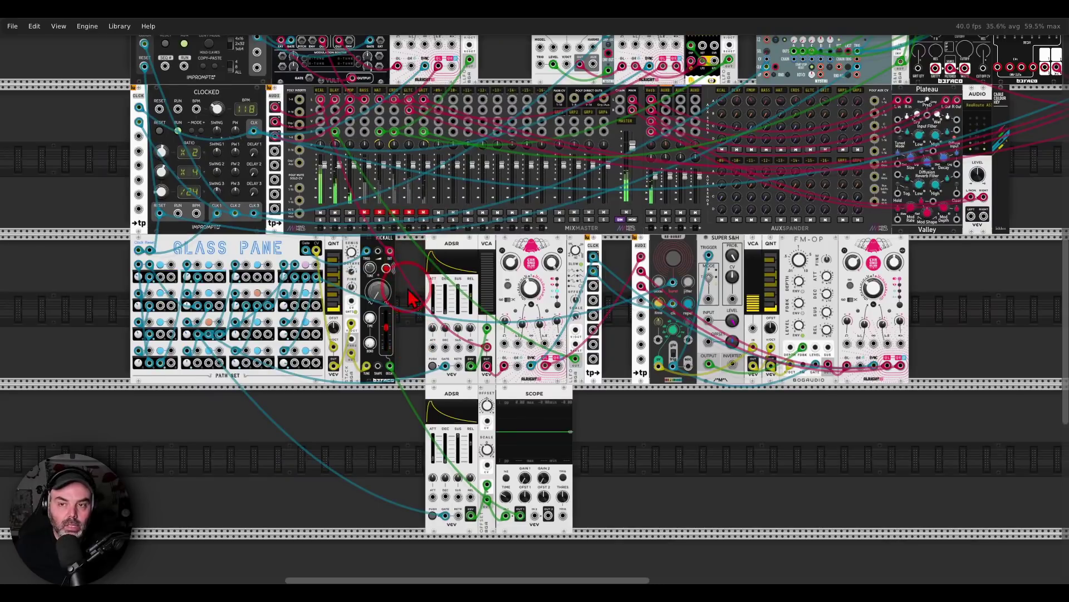
scroll(415, 295, "up", 3)
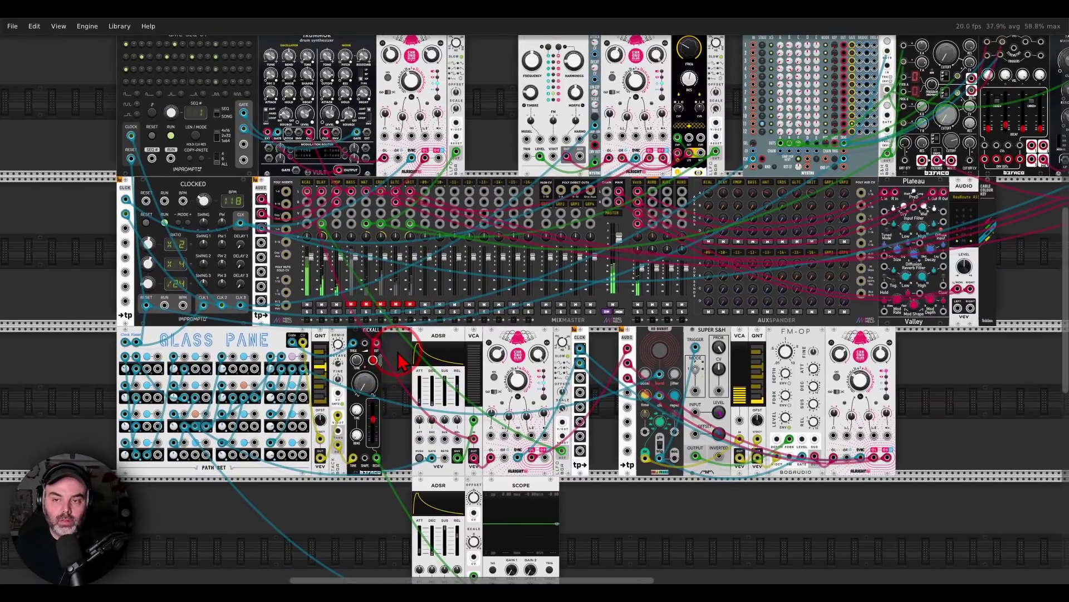
left_click_drag(402, 361, 418, 440)
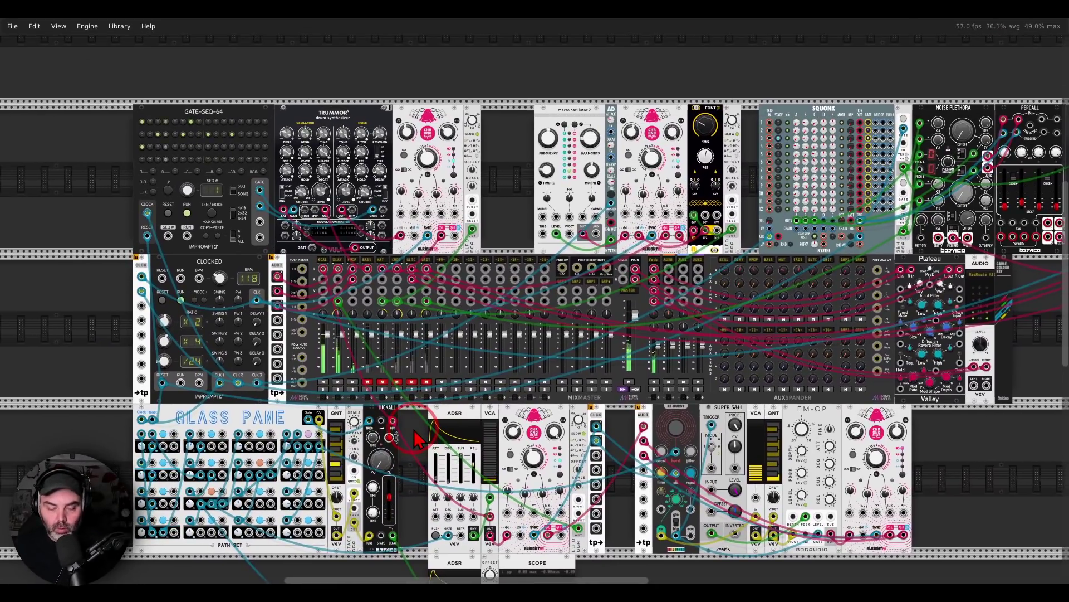
mouse_move(352, 99)
left_mouse_down()
mouse_move(300, 149)
mouse_move(359, 142)
mouse_move(348, 104)
left_mouse_up()
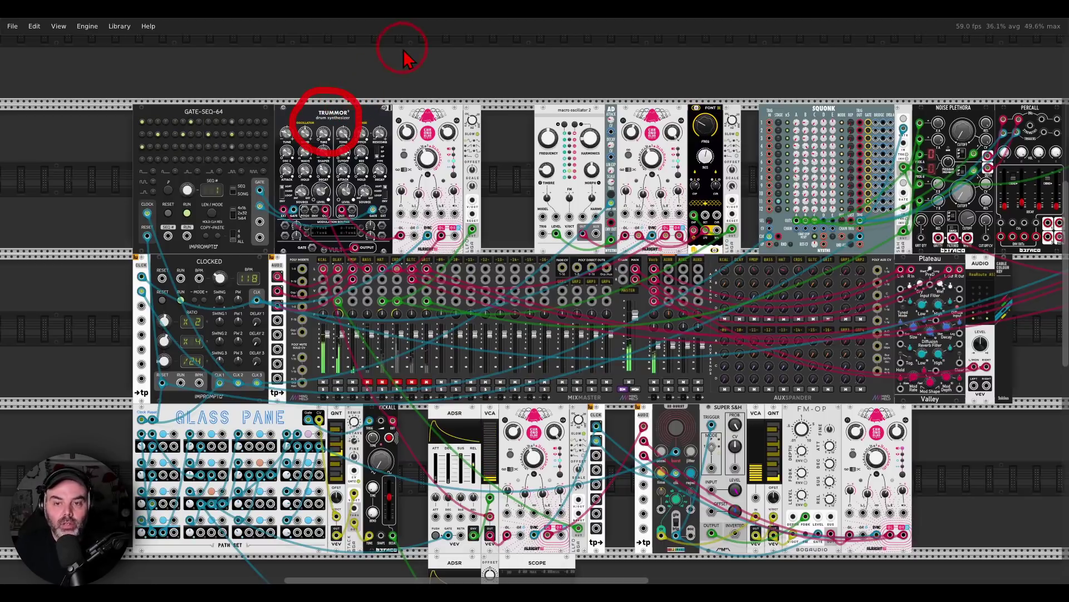
mouse_move(471, 124)
mouse_move(712, 83)
left_mouse_down()
mouse_move(574, 84)
mouse_move(673, 194)
mouse_move(733, 108)
mouse_move(690, 84)
left_mouse_up()
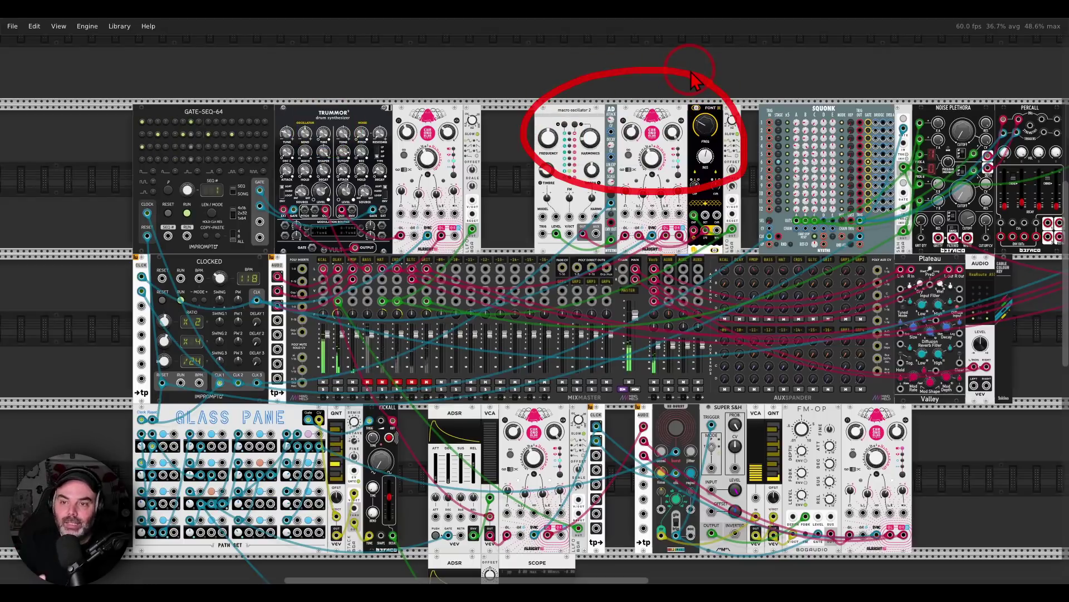
left_click_drag(723, 87, 486, 76)
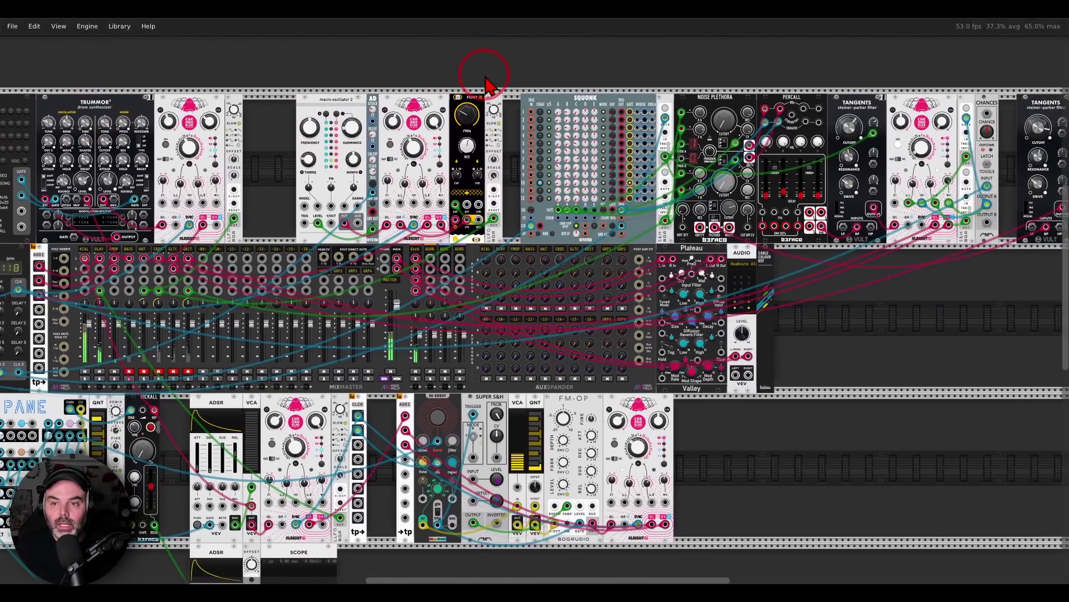
left_click_drag(614, 78, 466, 72)
mouse_move(854, 65)
left_mouse_down()
mouse_move(359, 81)
mouse_move(855, 257)
mouse_move(838, 56)
left_mouse_up()
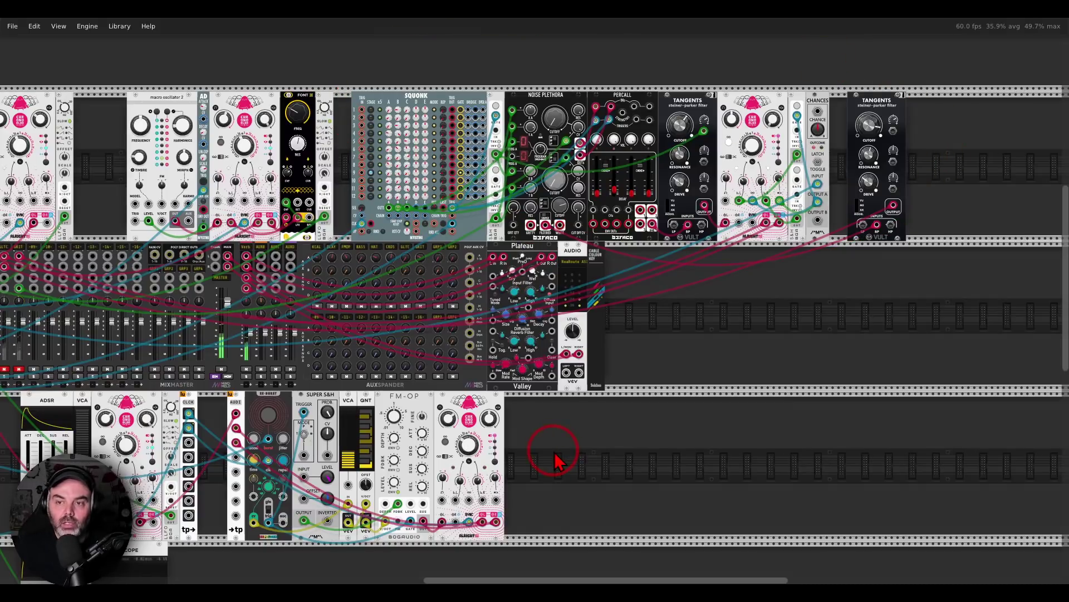
left_click_drag(557, 459, 891, 339)
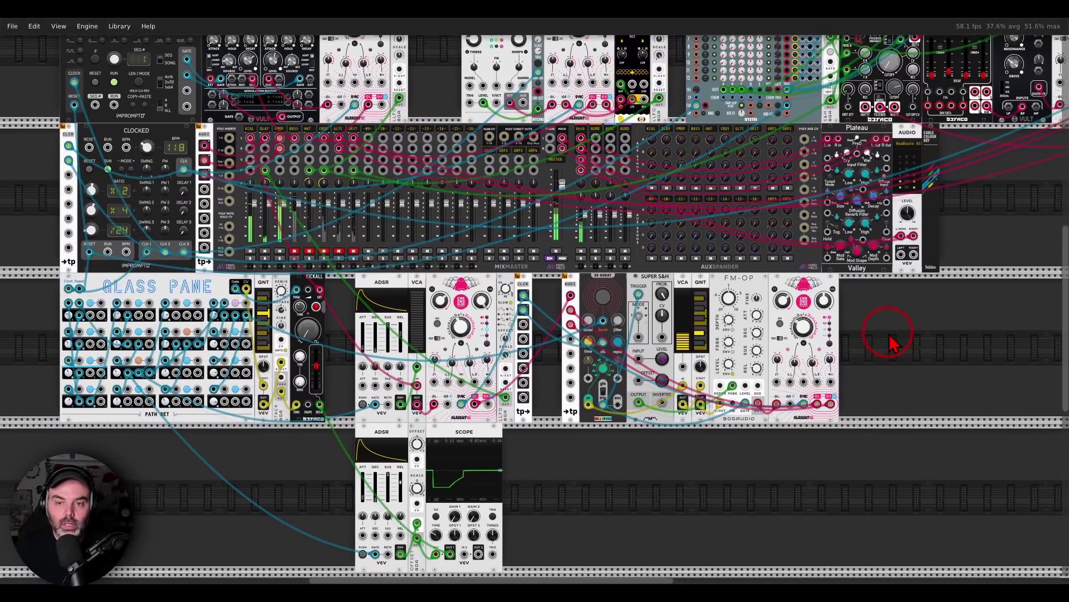
Unmute the five muted MixMaster channels, from BASS through GRIT.
scroll(889, 342, "down", 5)
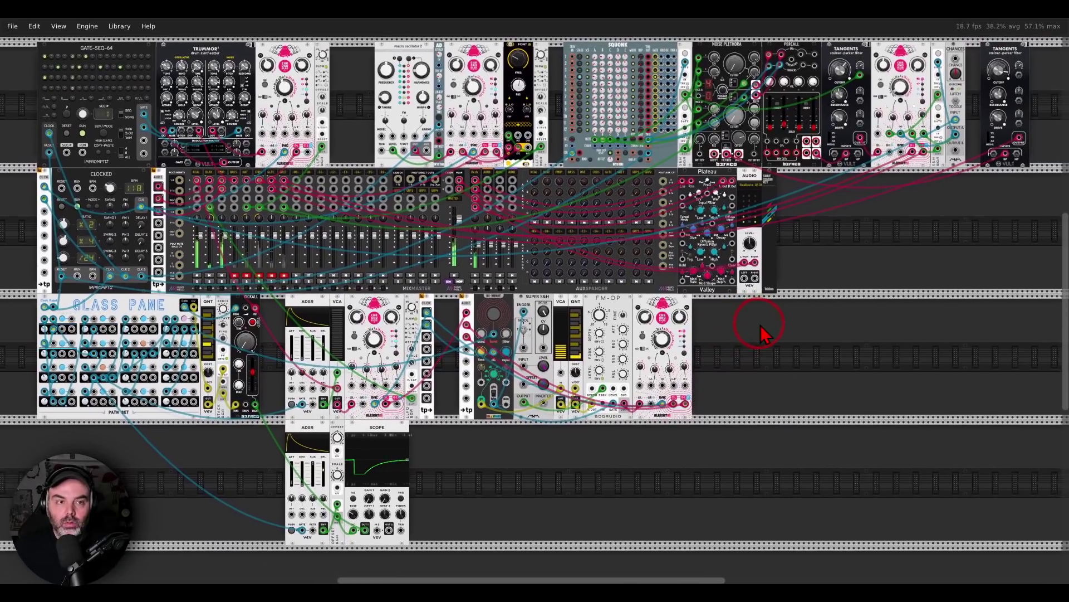
left_click_drag(761, 326, 762, 328)
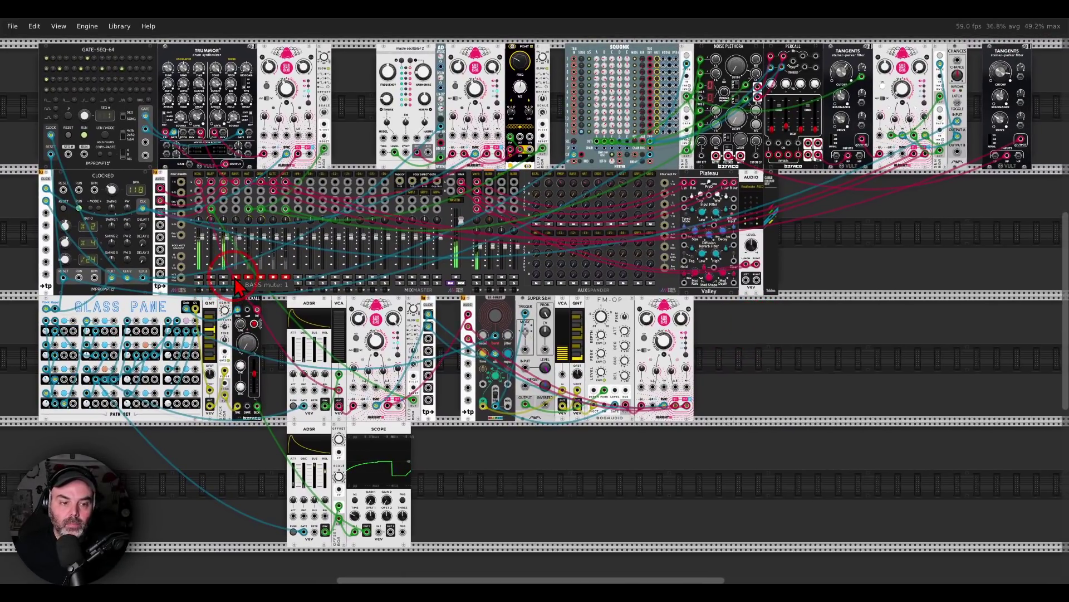
left_click(248, 277)
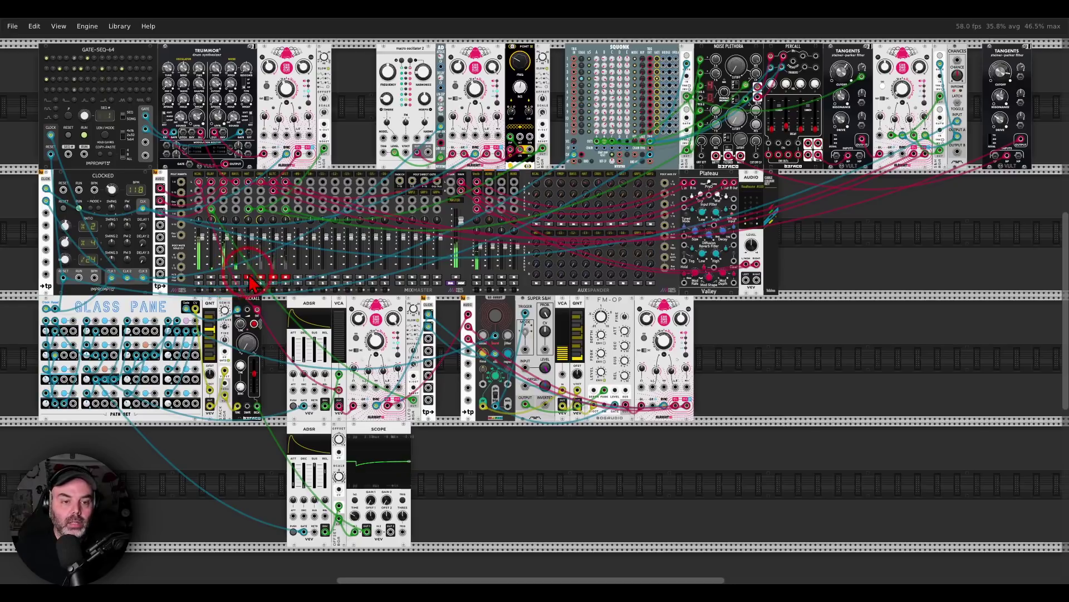
left_click(261, 277)
left_click(273, 276)
left_click(287, 278)
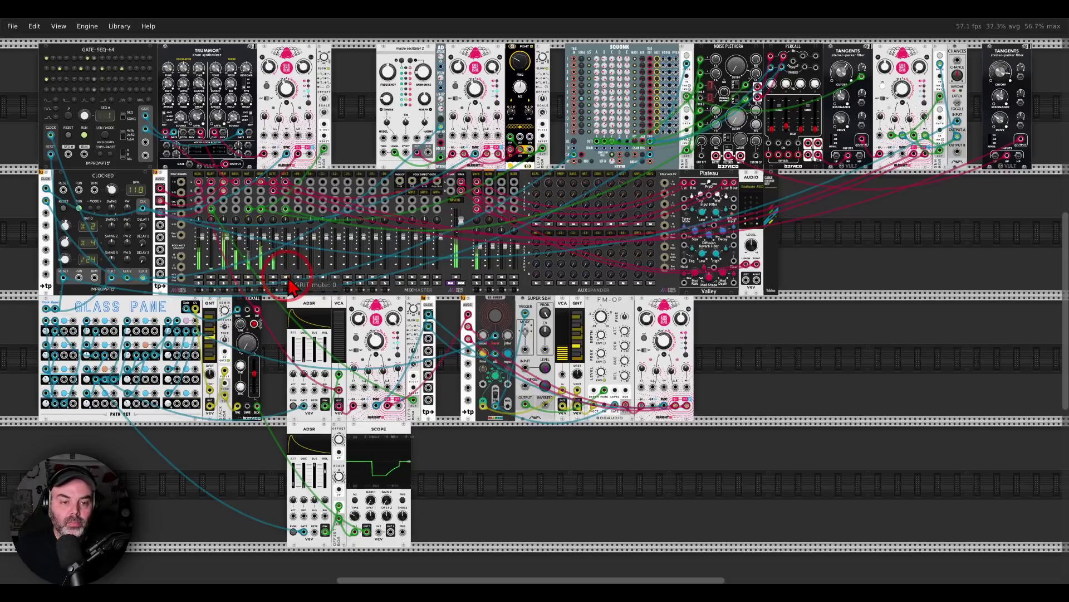
left_click(488, 478)
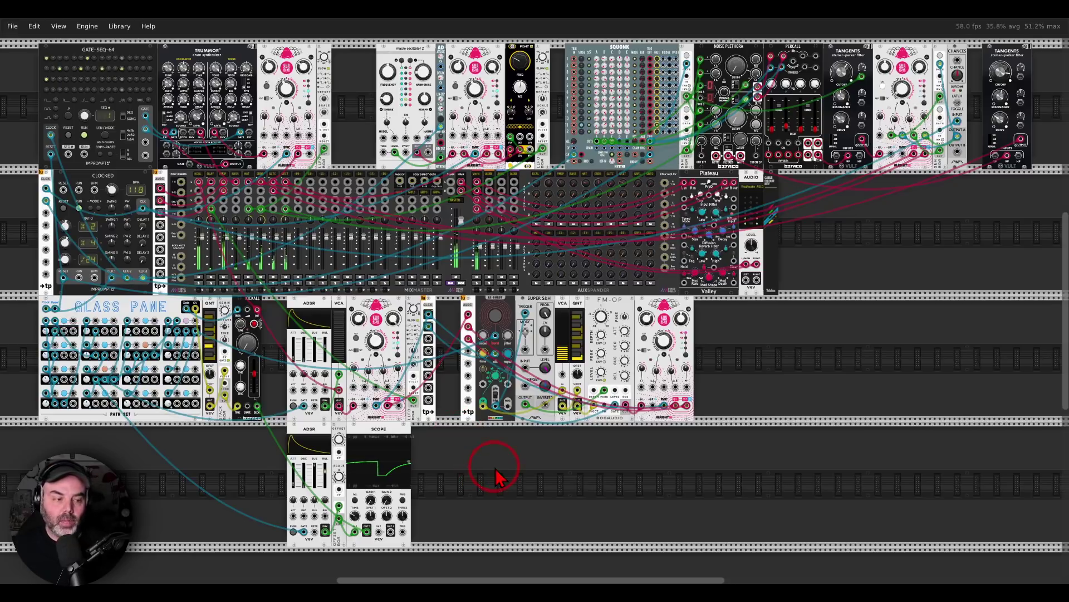